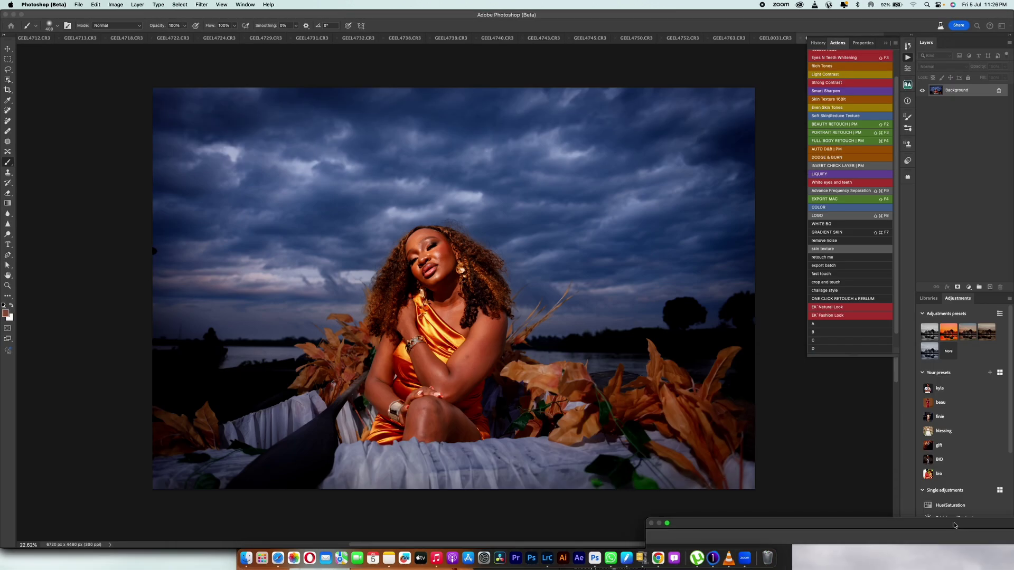
Step: Create an AI background mask and brush the uncovered fabric beside the woman's wrist and knees into it
left_click_drag(955, 525, 308, 17)
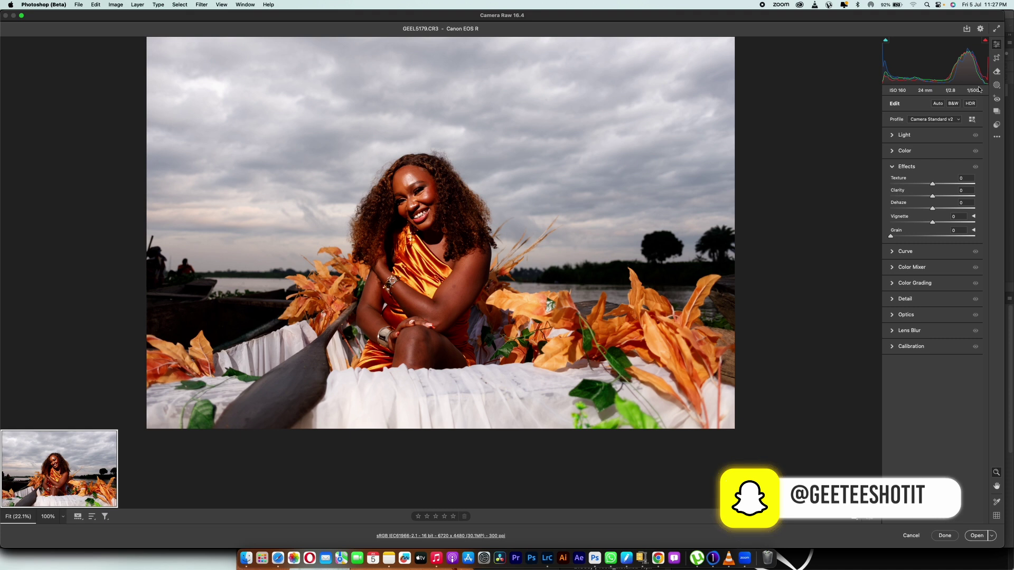
left_click(996, 84)
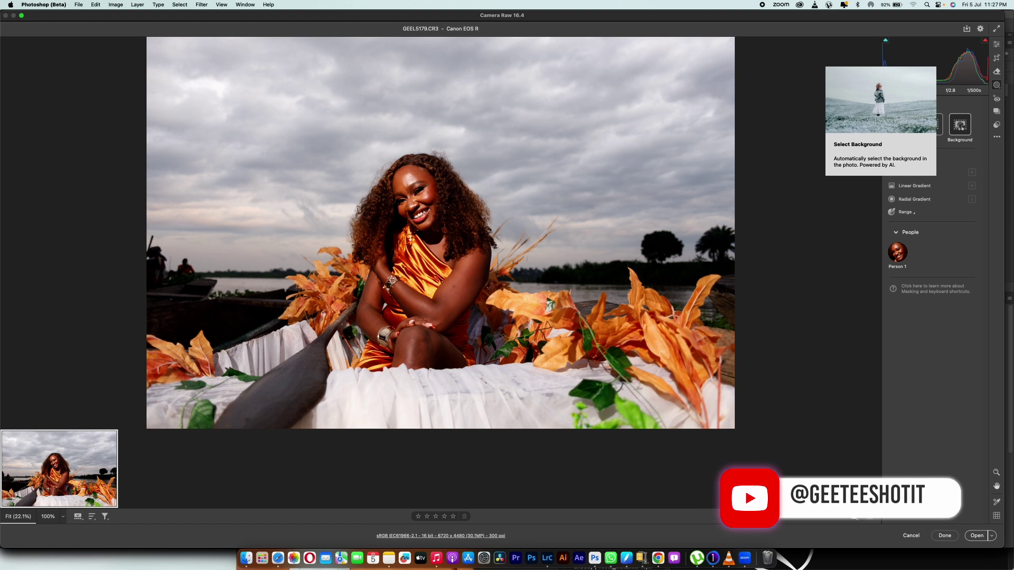
left_click(960, 125)
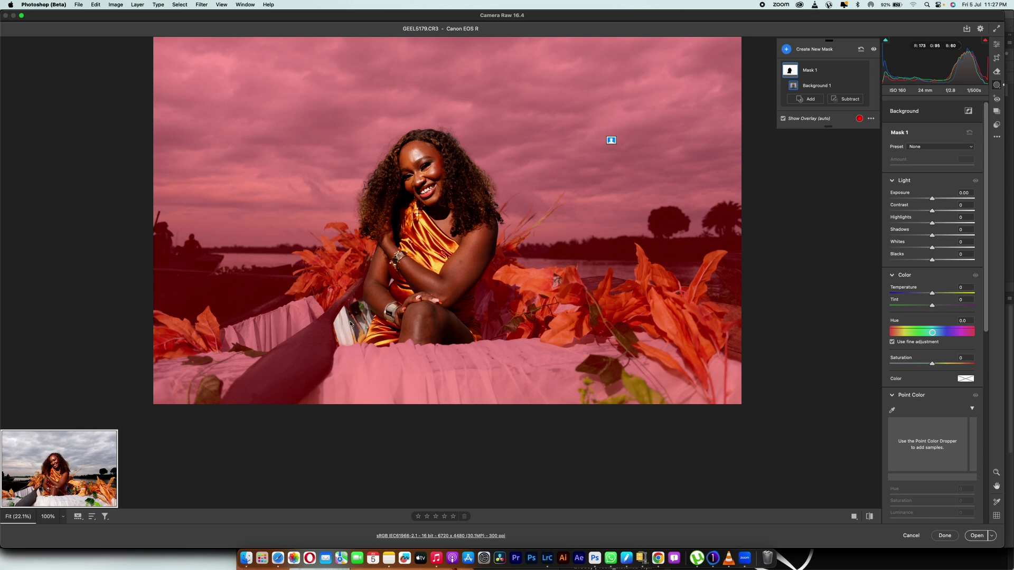
left_click(812, 100)
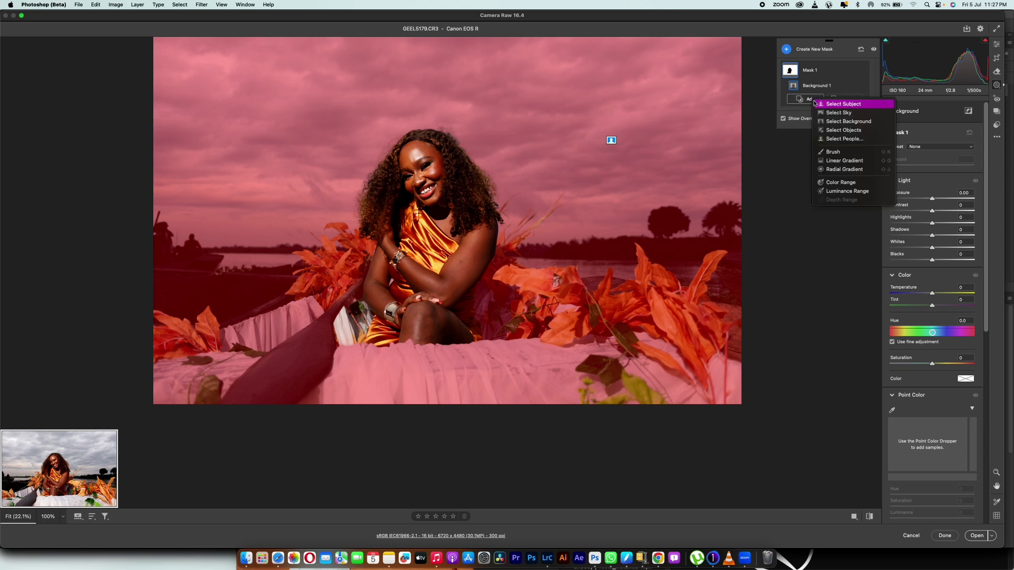
left_click(838, 155)
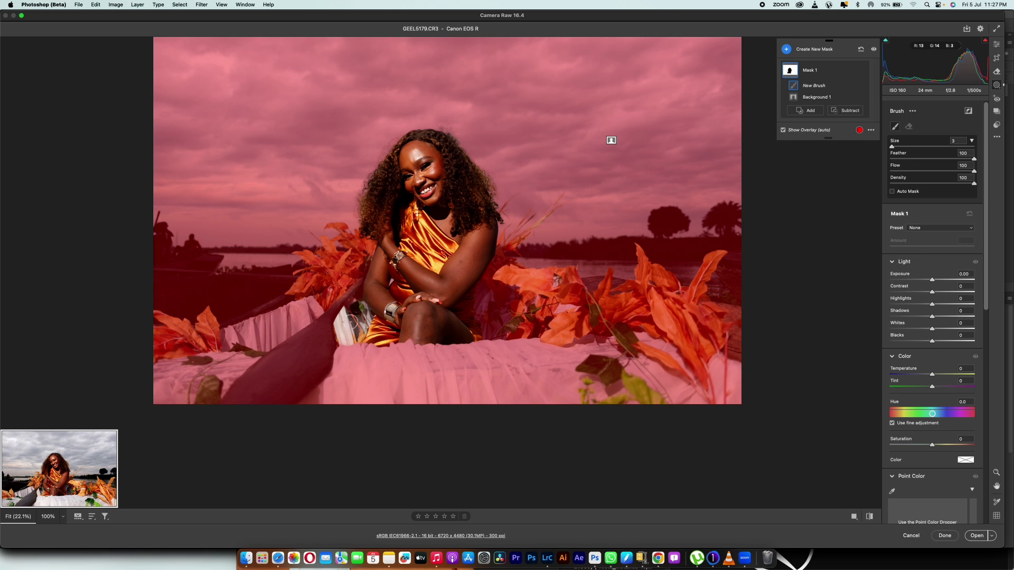
mouse_move(340, 321)
left_mouse_down()
mouse_move(362, 313)
mouse_move(356, 334)
mouse_move(364, 320)
left_mouse_up()
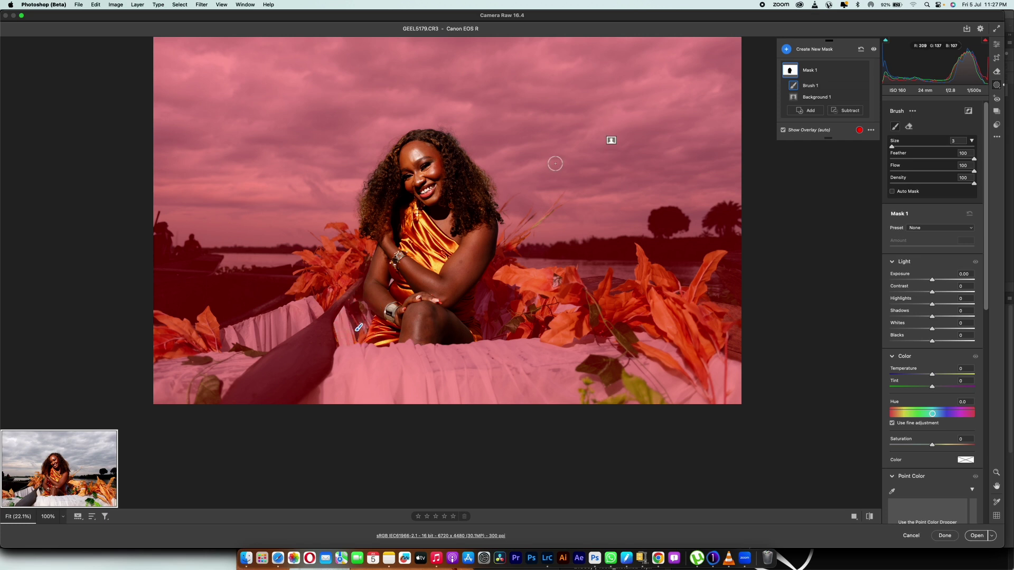
Step: Subtract stray coverage around the woman's arm and leg from the background mask with a size 2 brush
left_click(846, 111)
left_click(867, 163)
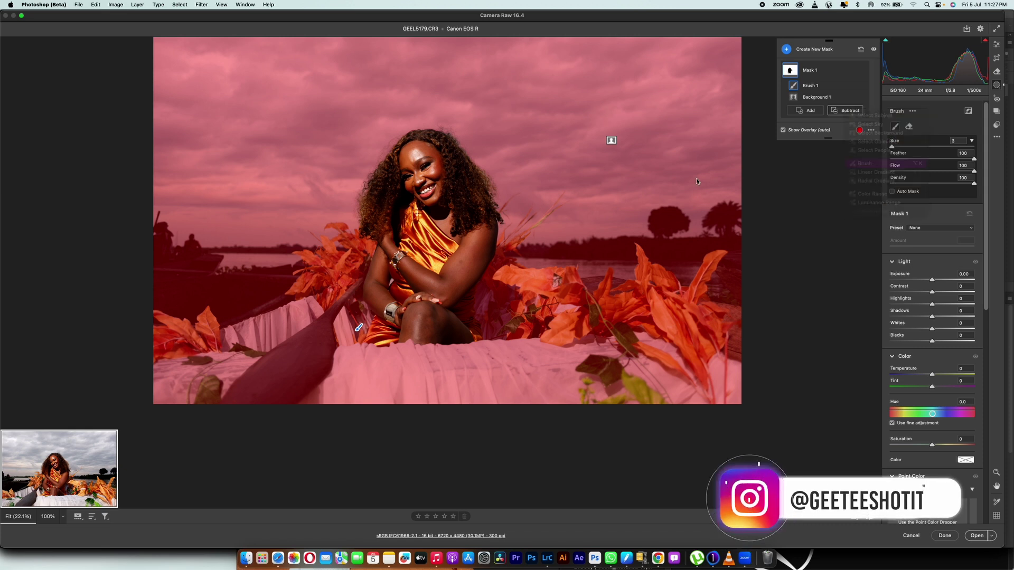
key("bracketleft")
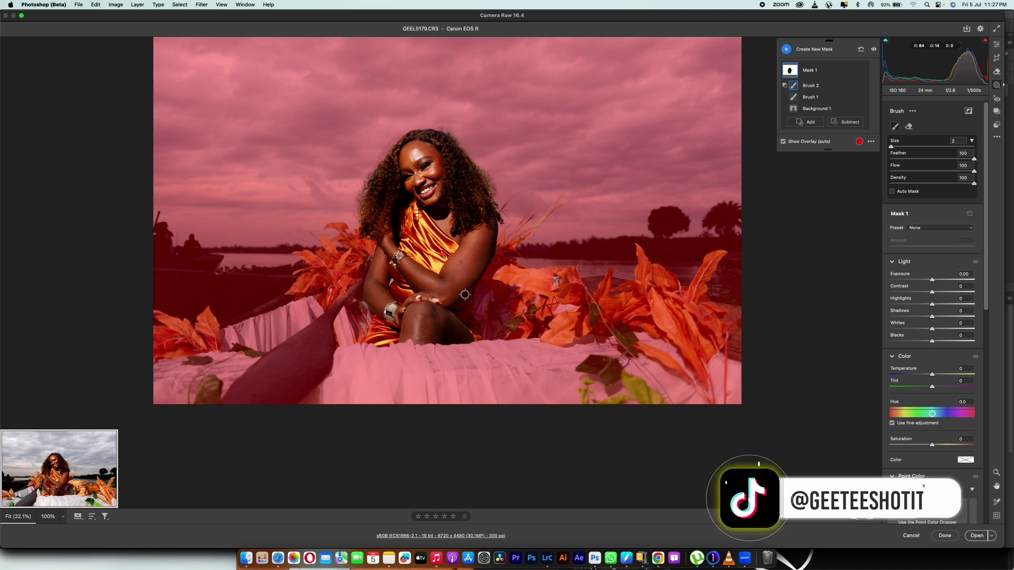
left_click(475, 336)
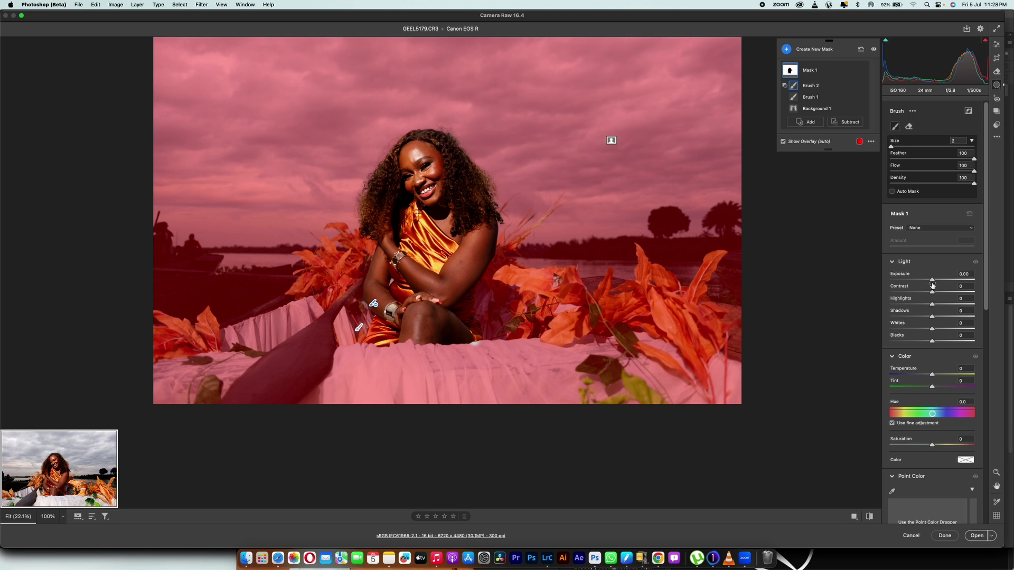
Step: Darken the background mask with Exposure -0.20, Highlights -100, Whites -35 and Blacks -19
left_click_drag(934, 281, 889, 306)
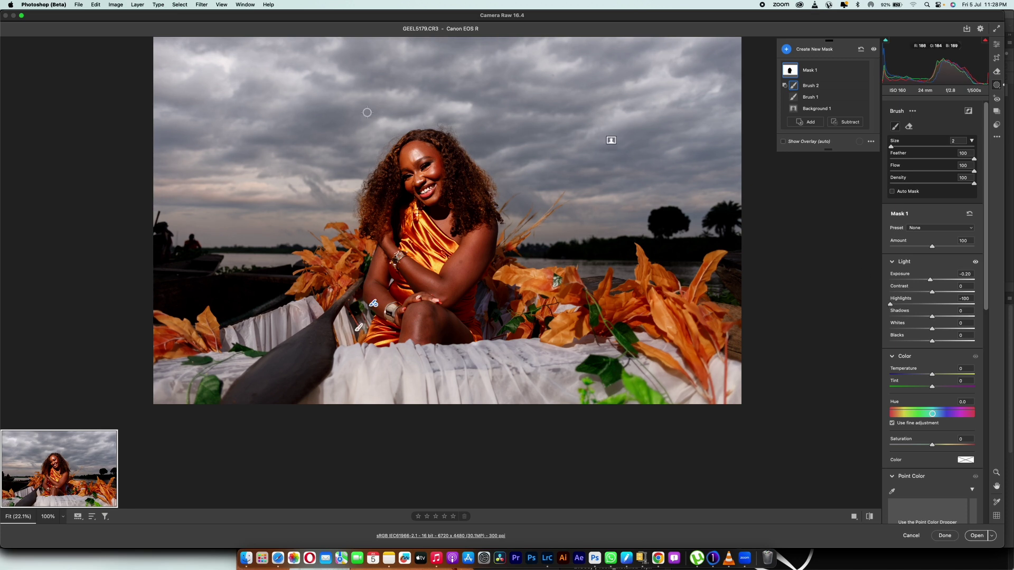
mouse_move(933, 331)
left_mouse_down()
mouse_move(909, 330)
mouse_move(919, 329)
left_mouse_up()
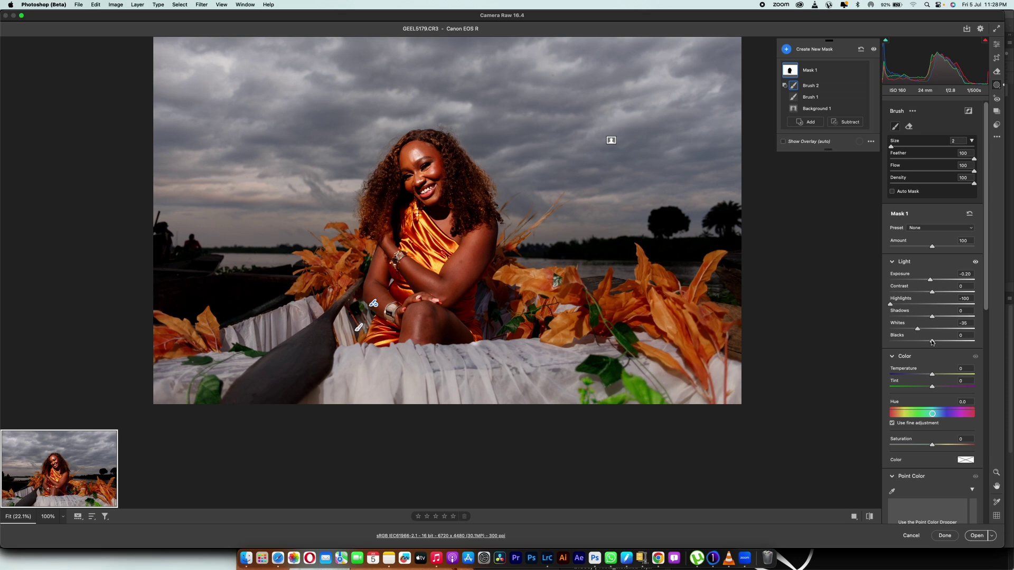
left_click_drag(932, 342, 882, 346)
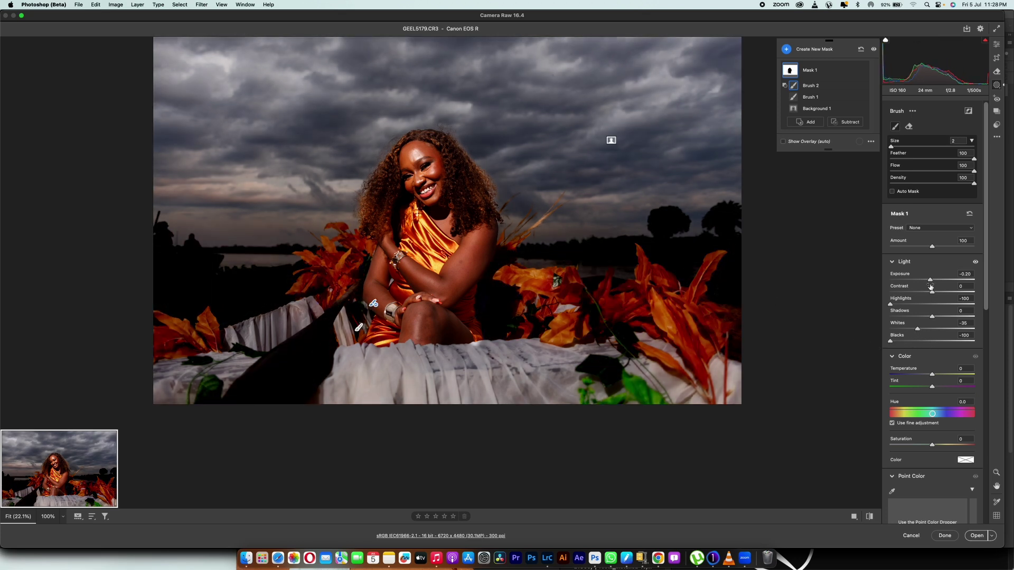
left_click_drag(891, 343, 919, 328)
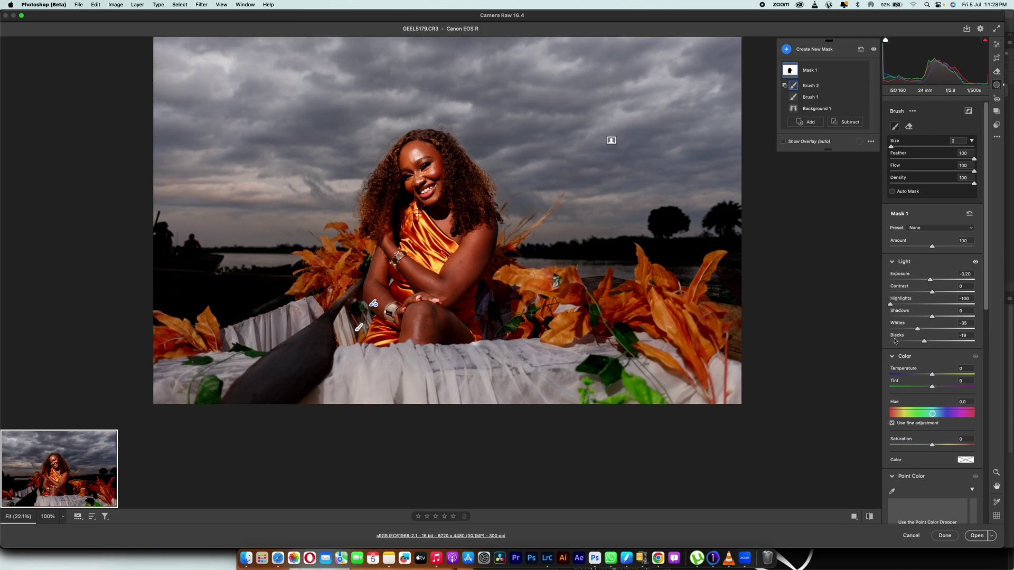
Step: Compare the photo before and after the mask edits, and set the background mask's Temperature to +2
left_click(870, 517)
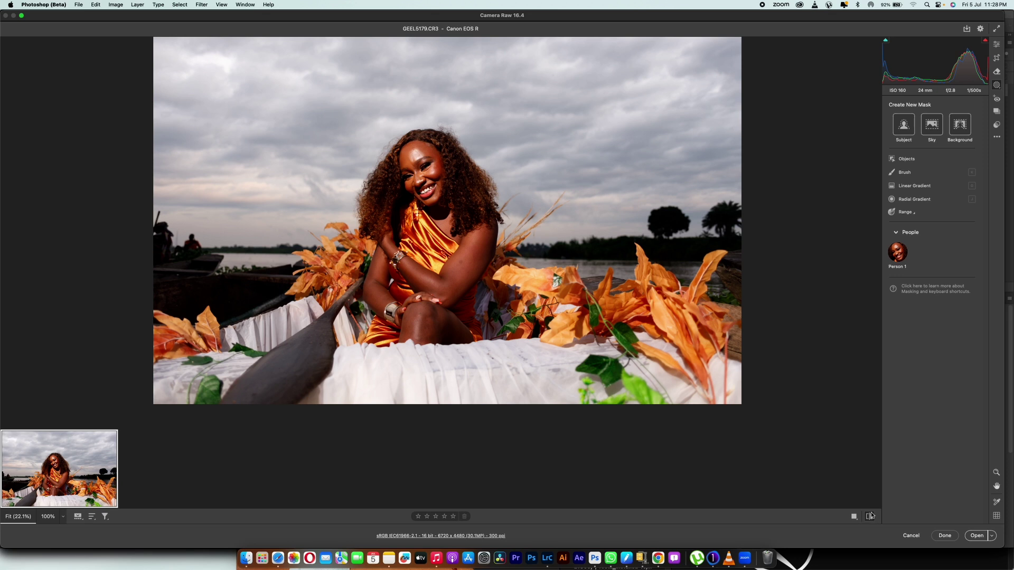
left_click(870, 517)
left_click(870, 516)
left_click(870, 516)
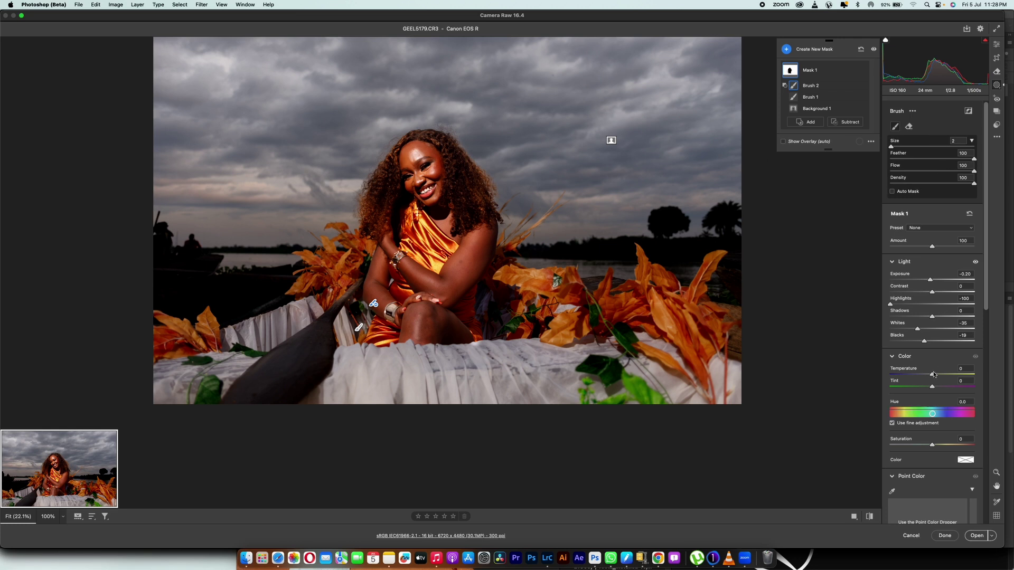
left_click_drag(931, 376, 933, 374)
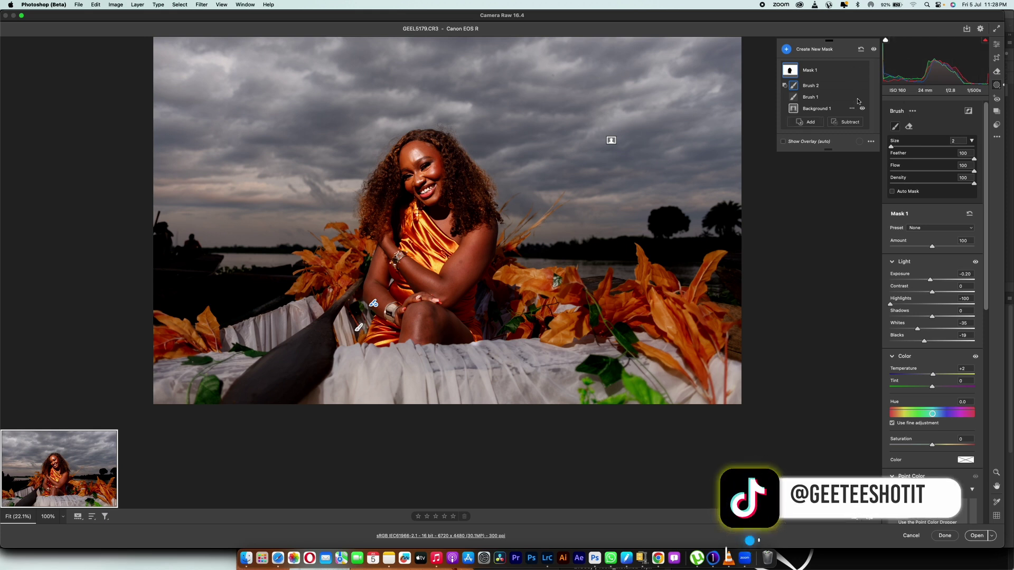
Step: Create a new sky mask and set its Highlights and Whites to -28 each
left_click(813, 49)
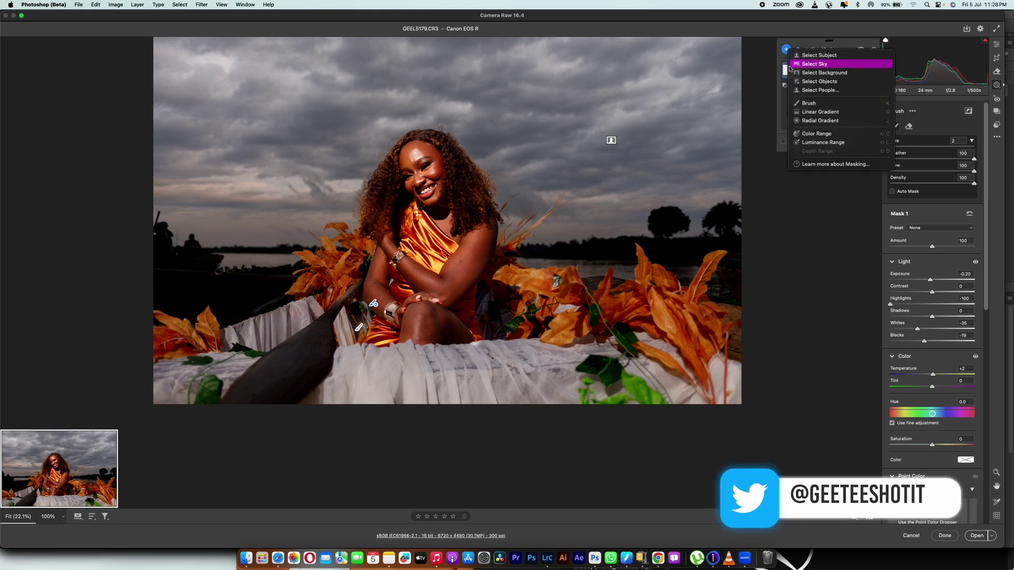
left_click(821, 65)
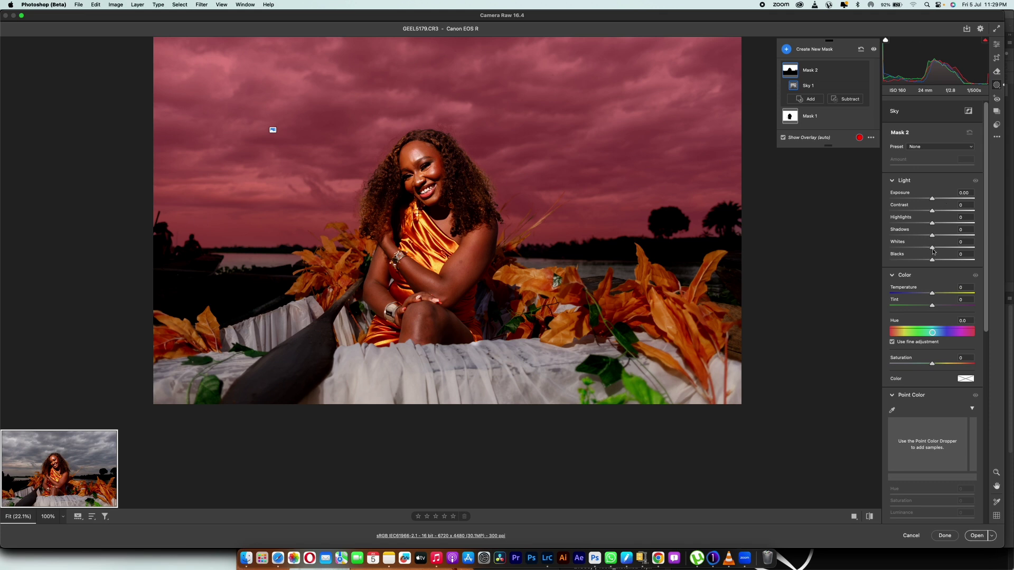
left_click_drag(933, 252, 922, 225)
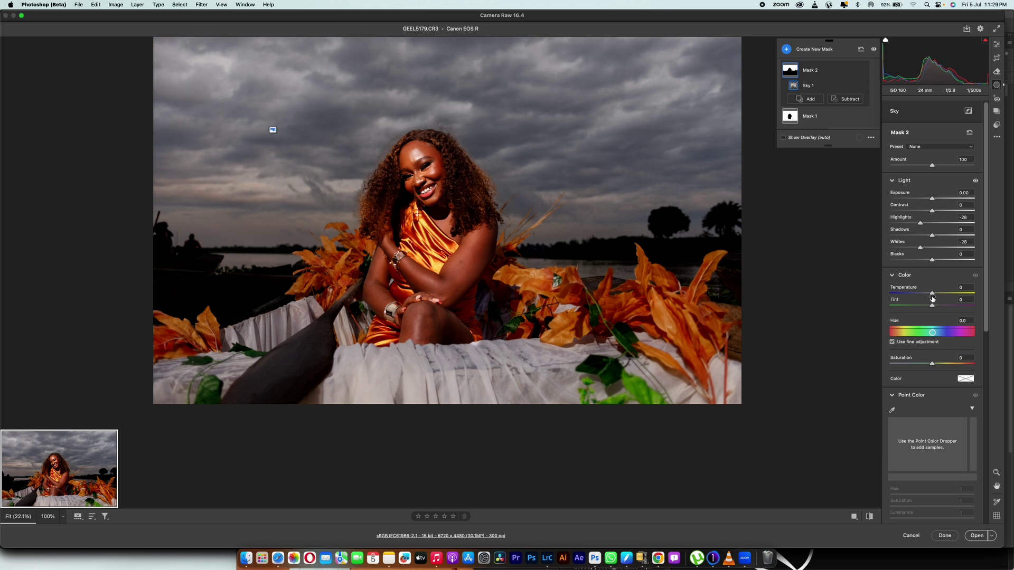
Step: Cool the sky mask to Temperature -35 and refine its tones with Highlights -39, Shadows +19 and Blacks -9
left_click_drag(932, 295, 925, 297)
left_click_drag(931, 306, 936, 305)
left_click_drag(924, 295, 920, 296)
left_click_drag(640, 12, 637, 63)
left_click_drag(919, 349, 906, 349)
left_click_drag(553, 72, 554, 44)
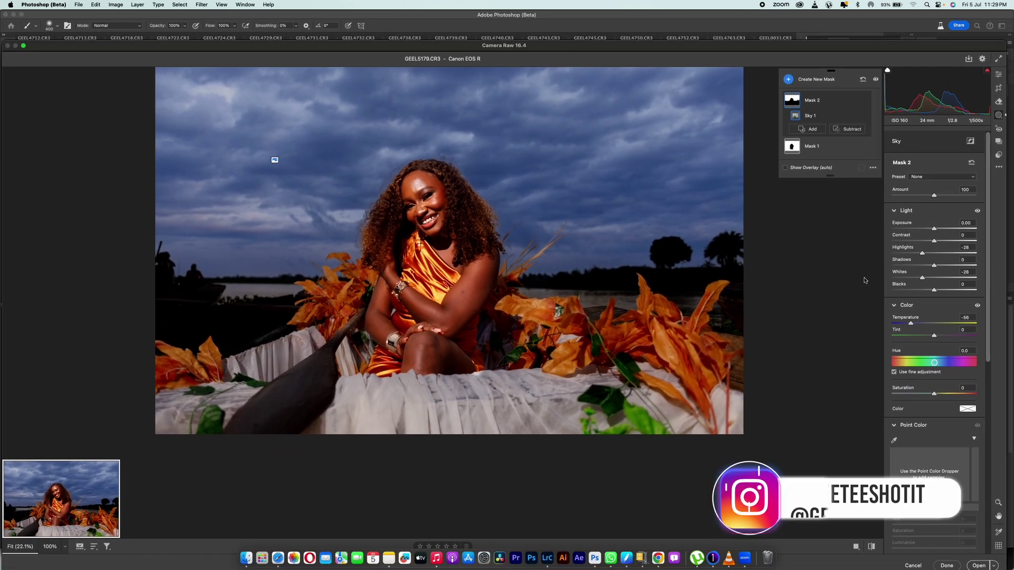
left_click_drag(911, 324, 913, 326)
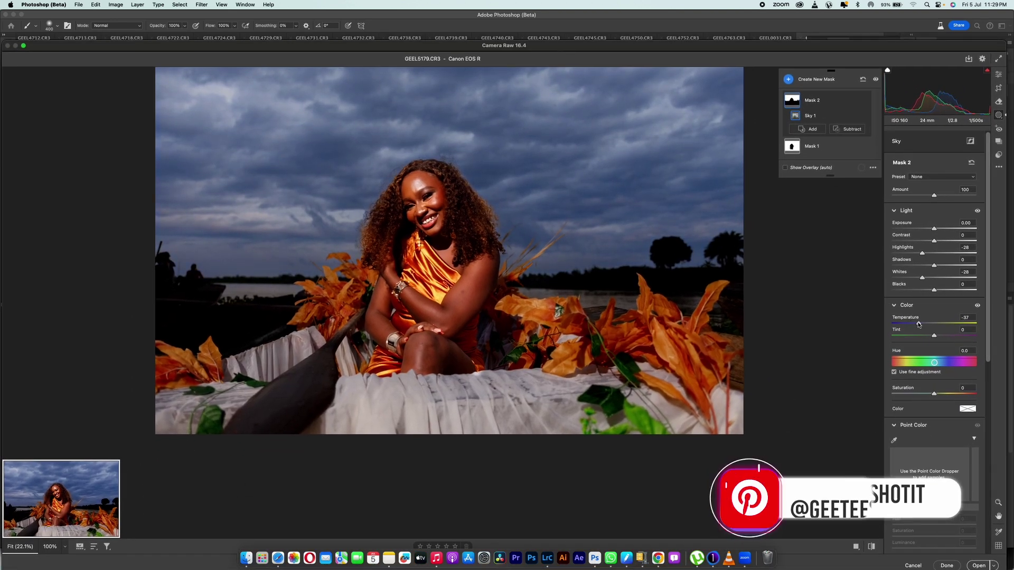
left_click_drag(916, 324, 919, 323)
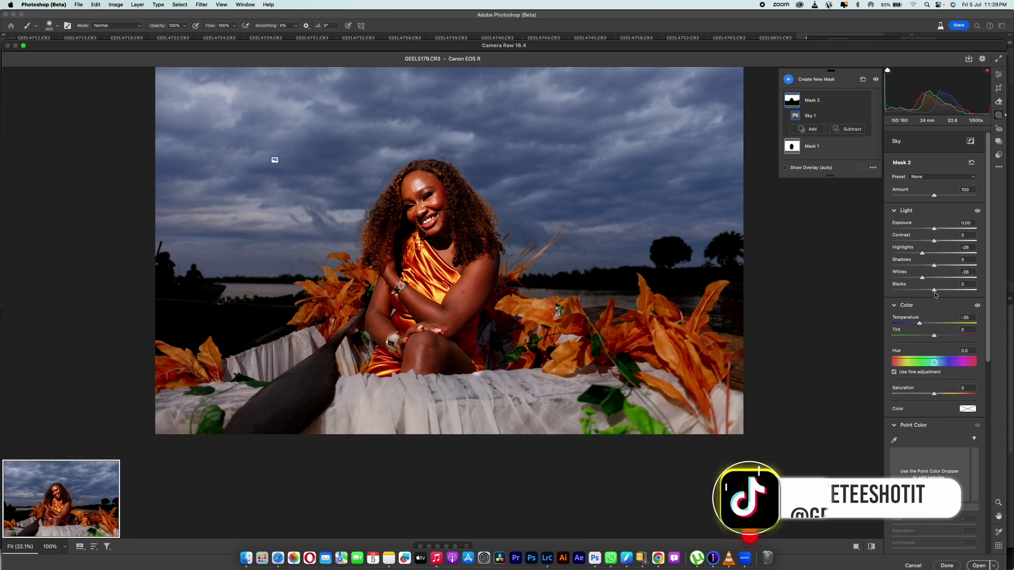
left_click_drag(933, 290, 916, 255)
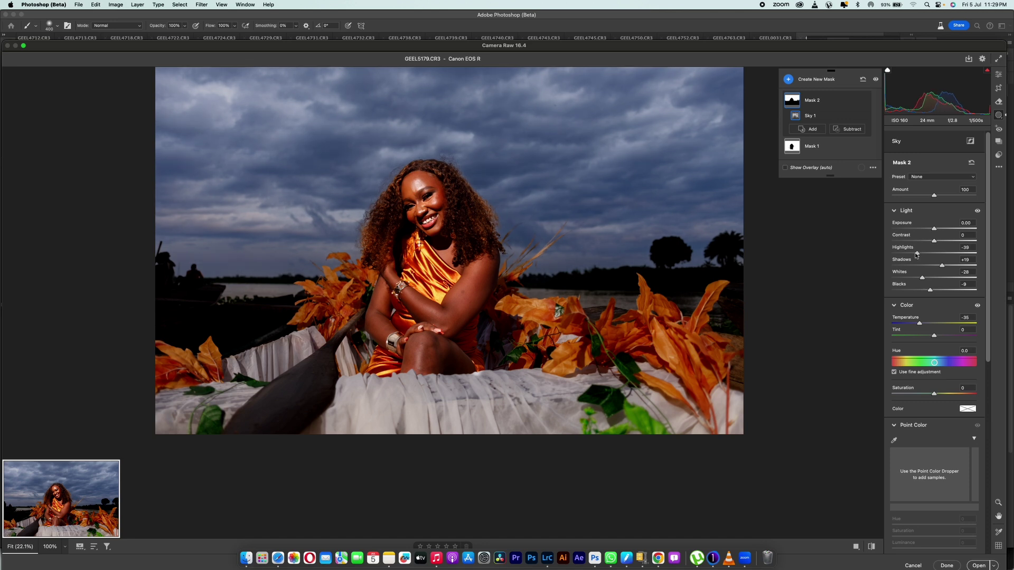
Step: Set the first background mask's Shadows to +15
left_click(799, 146)
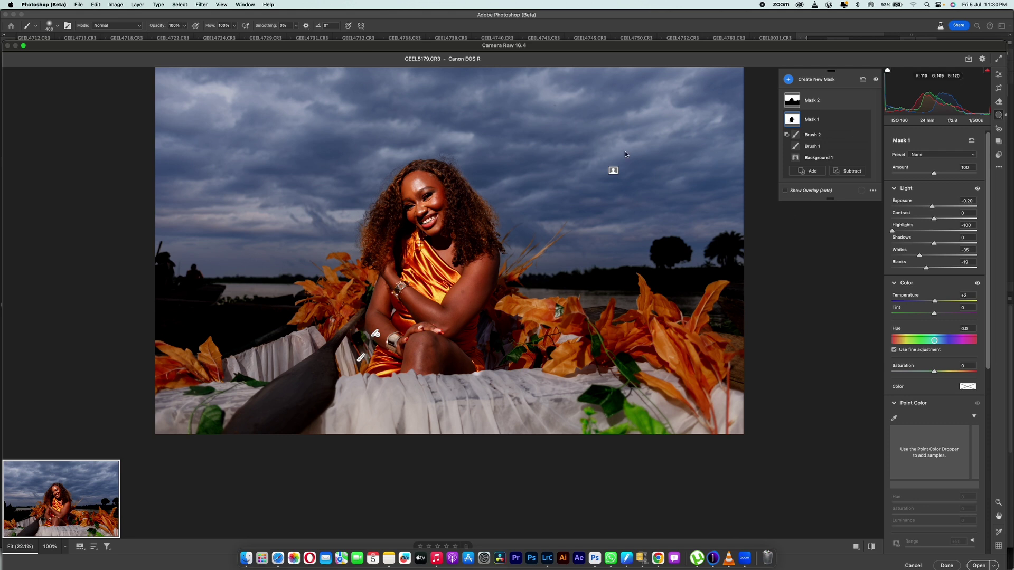
left_click_drag(934, 245, 966, 248)
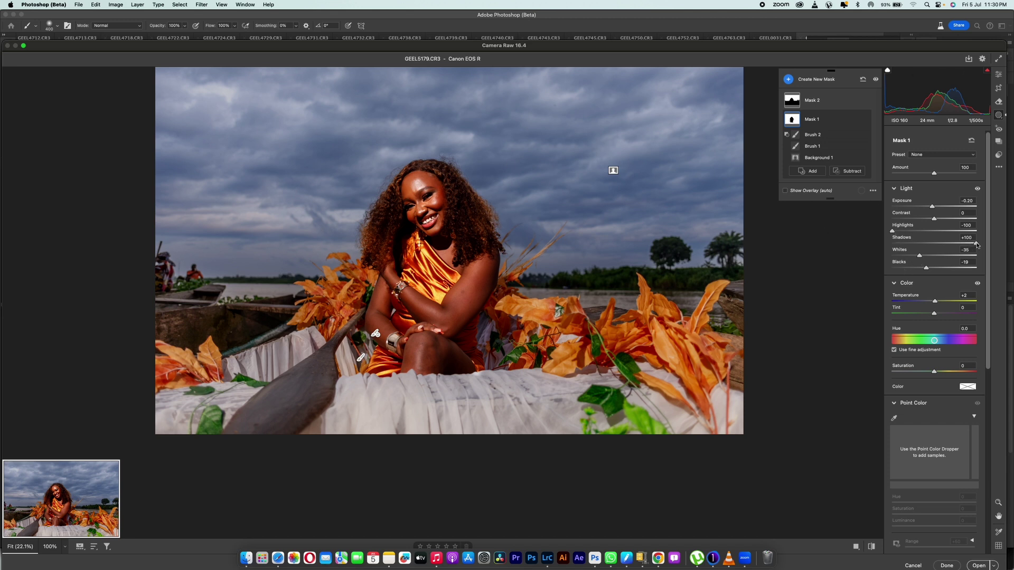
left_click_drag(976, 245, 949, 244)
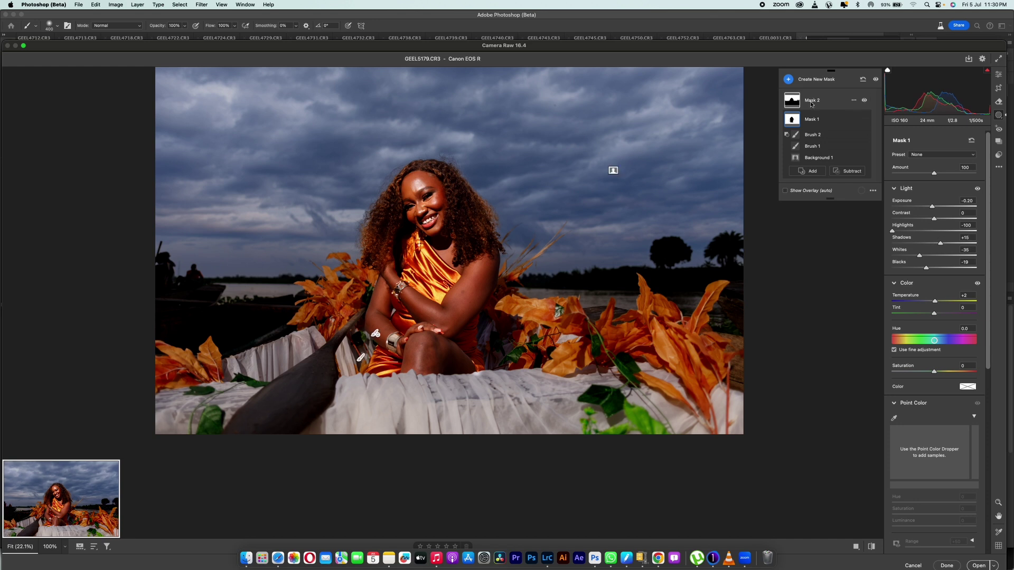
Step: Create another background mask and subtract the whole sky from it with a size 9 brush, keeping the foreground covered
left_click(789, 80)
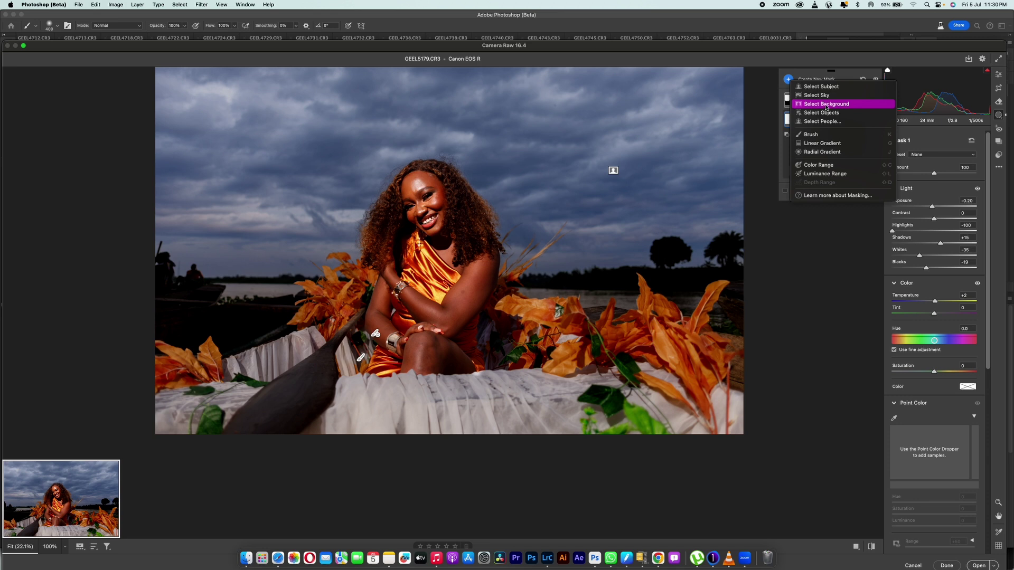
left_click(826, 104)
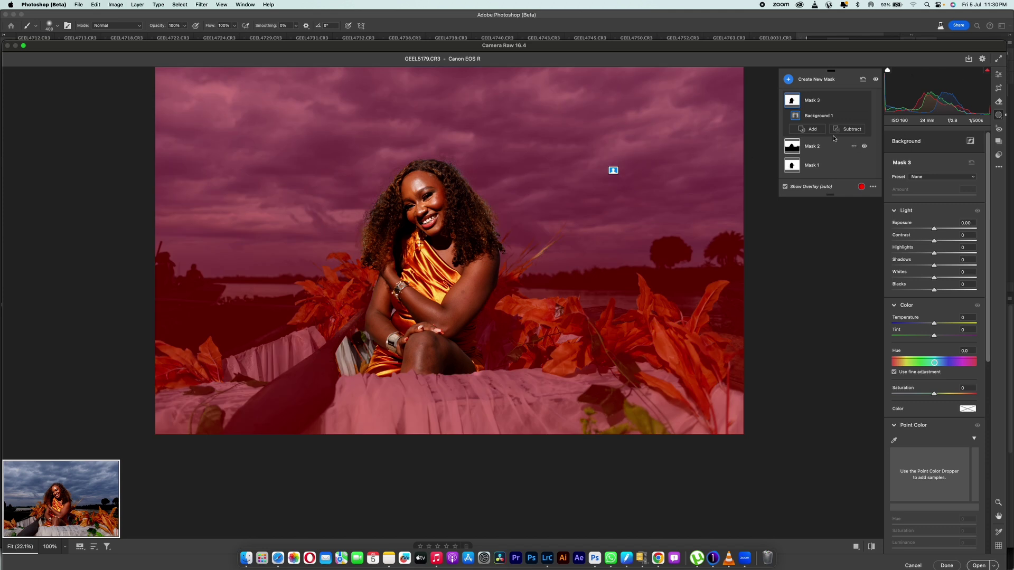
left_click(847, 129)
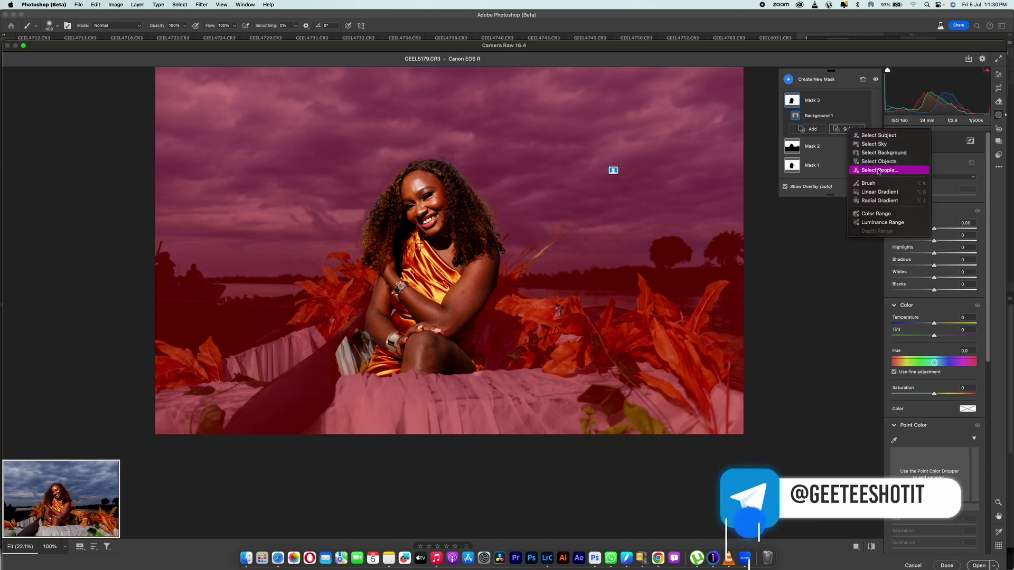
left_click(875, 187)
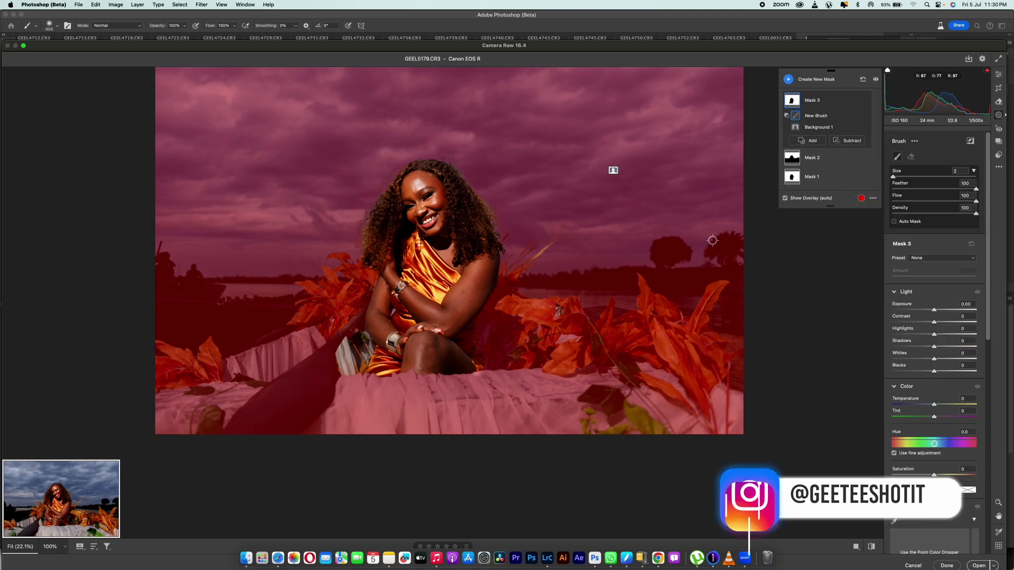
key("bracketright")
key("bracketright")
key("bracketright")
key("bracketright")
key("bracketright")
key("bracketright")
key("bracketright")
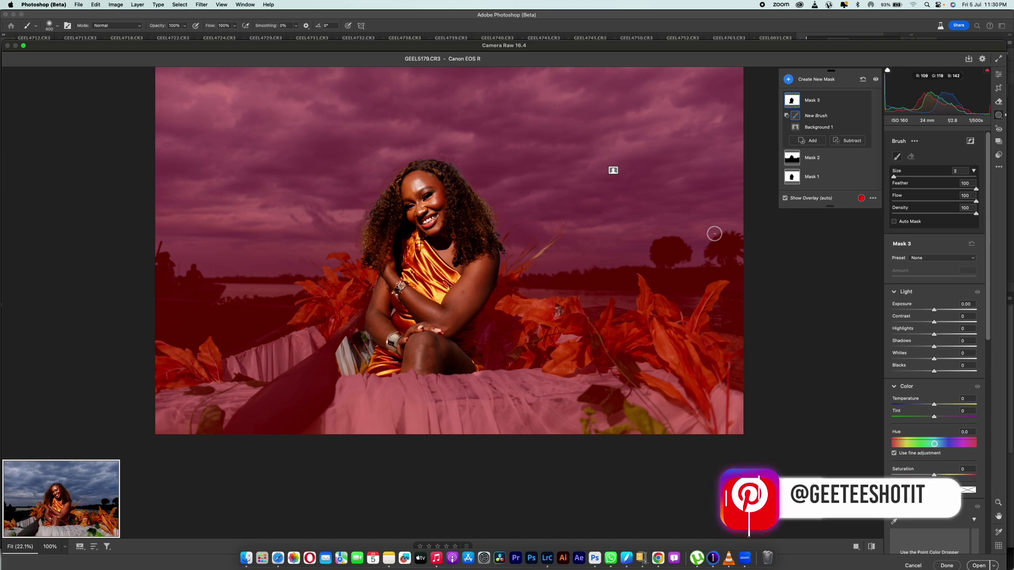
mouse_move(734, 240)
left_mouse_down()
mouse_move(628, 238)
mouse_move(561, 253)
mouse_move(571, 240)
mouse_move(544, 240)
mouse_move(468, 152)
mouse_move(414, 155)
mouse_move(428, 211)
mouse_move(335, 234)
mouse_move(334, 245)
mouse_move(362, 243)
mouse_move(186, 253)
mouse_move(156, 208)
mouse_move(178, 133)
mouse_move(159, 113)
mouse_move(122, 125)
mouse_move(188, 198)
mouse_move(203, 152)
mouse_move(504, 49)
mouse_move(386, 81)
mouse_move(739, 77)
mouse_move(722, 113)
mouse_move(726, 199)
mouse_move(741, 182)
mouse_move(539, 199)
mouse_move(547, 153)
mouse_move(708, 112)
mouse_move(547, 113)
mouse_move(359, 140)
mouse_move(315, 152)
mouse_move(324, 174)
left_mouse_up()
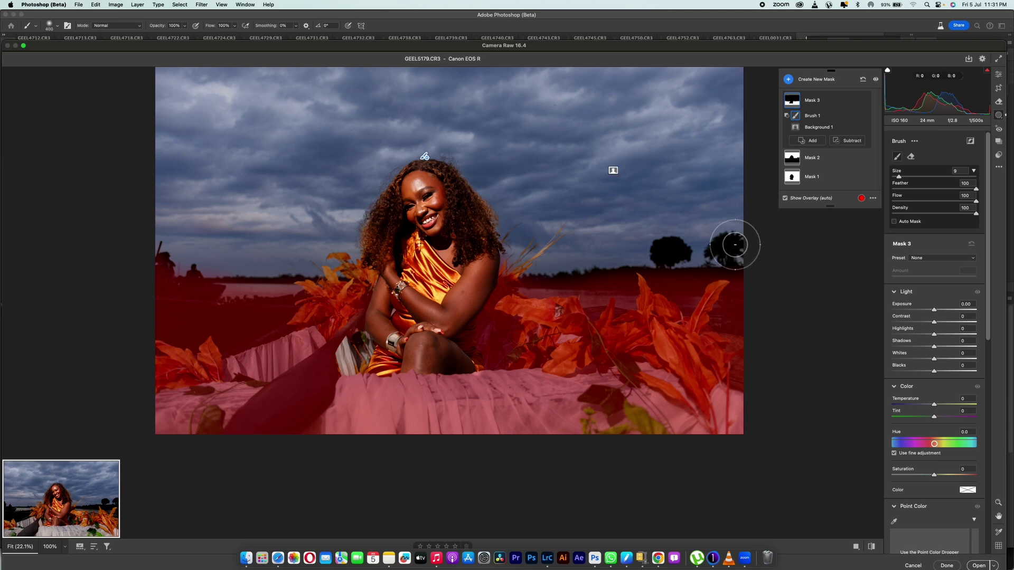
Step: Add a size 4 brush to the foreground mask and paint in the distant trees, the horizon and the background figures
key("bracketleft")
key("bracketleft")
key("bracketleft")
key("bracketleft")
key("bracketleft")
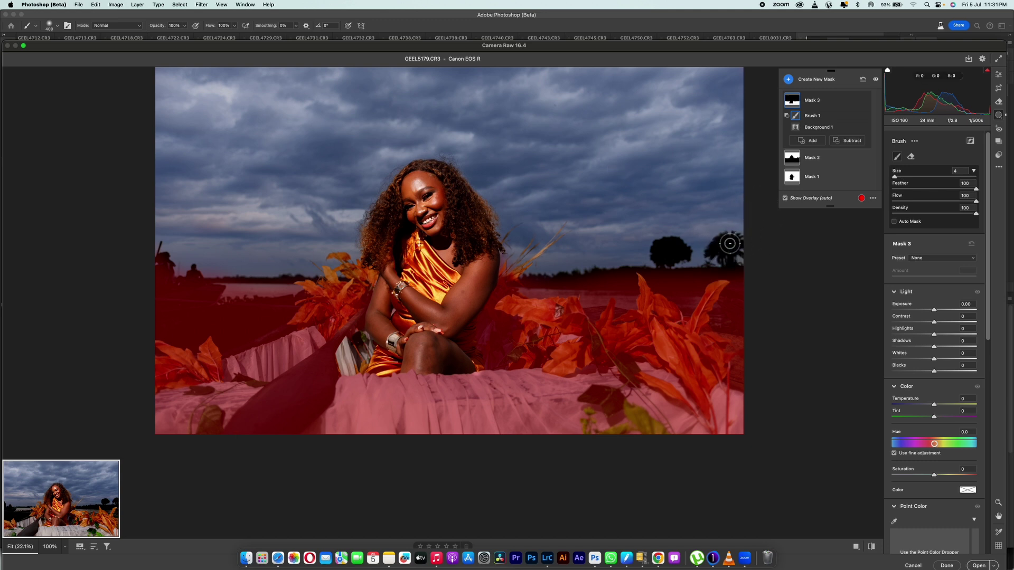
key("alt")
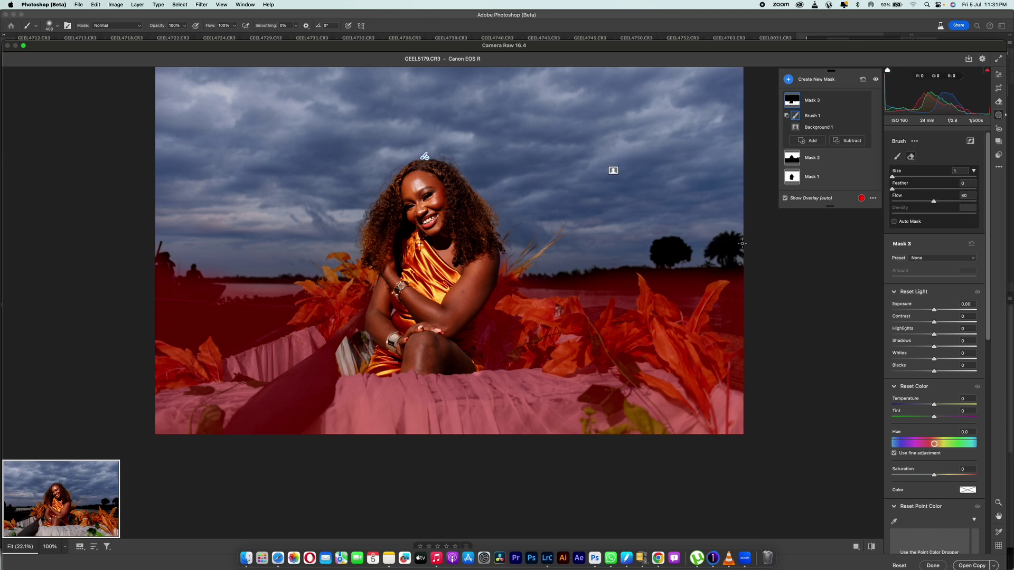
left_click(807, 140)
left_click(832, 196)
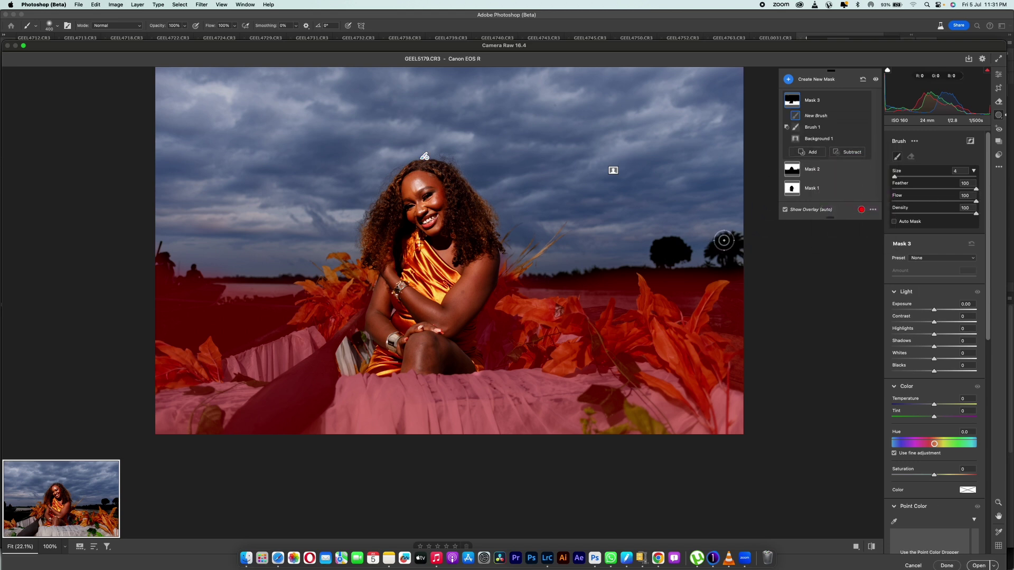
mouse_move(724, 239)
left_mouse_down()
mouse_move(730, 261)
mouse_move(669, 244)
mouse_move(659, 267)
mouse_move(530, 283)
left_mouse_up()
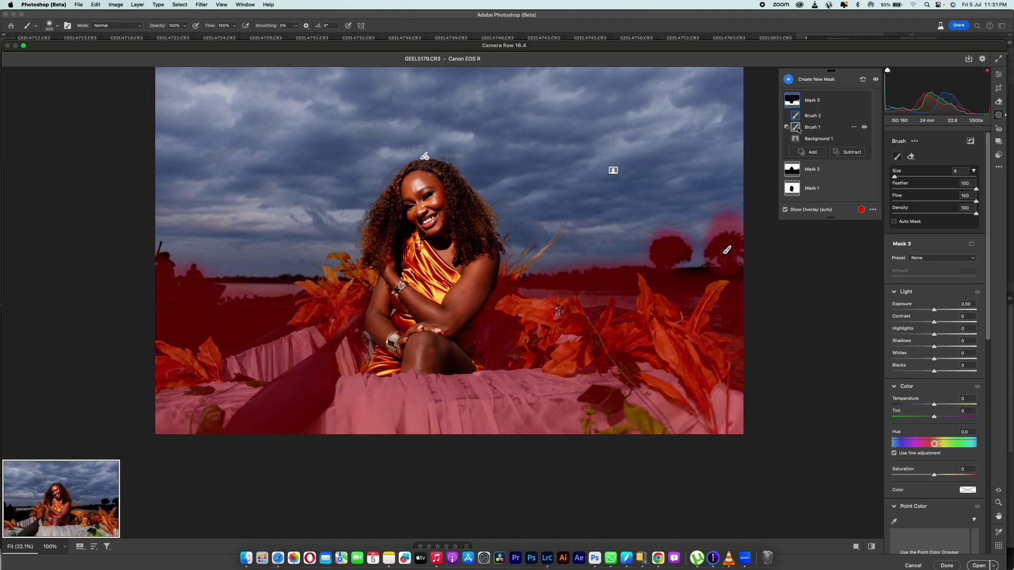
Step: Try to correct the mask spill around the palm tree using the mask's existing brushes
left_click(723, 223)
left_click(813, 152)
left_click(823, 136)
left_click(851, 119)
left_click(815, 120)
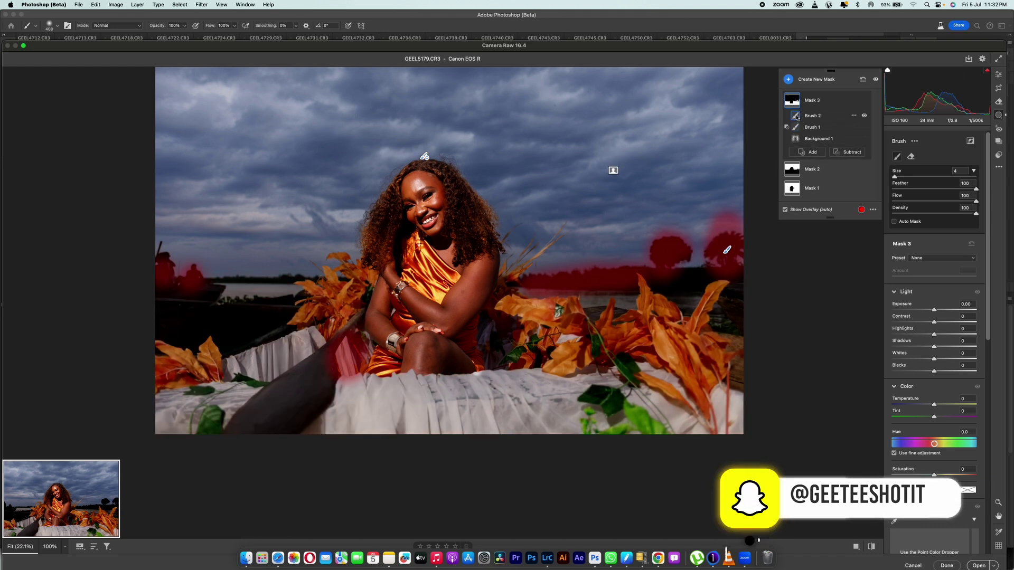
mouse_move(732, 224)
left_mouse_down()
mouse_move(666, 280)
mouse_move(702, 271)
left_mouse_up()
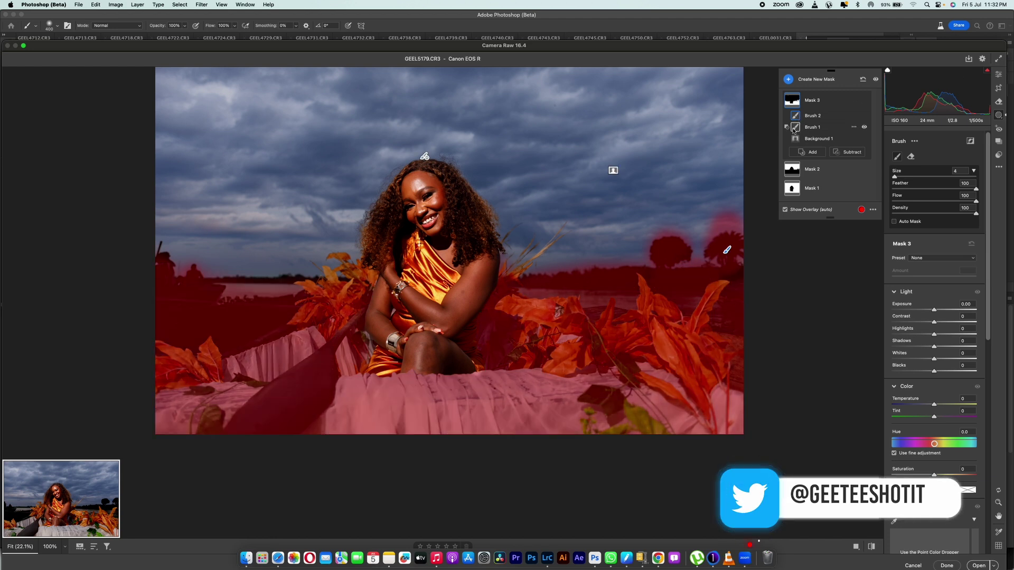
left_click_drag(726, 221, 713, 211)
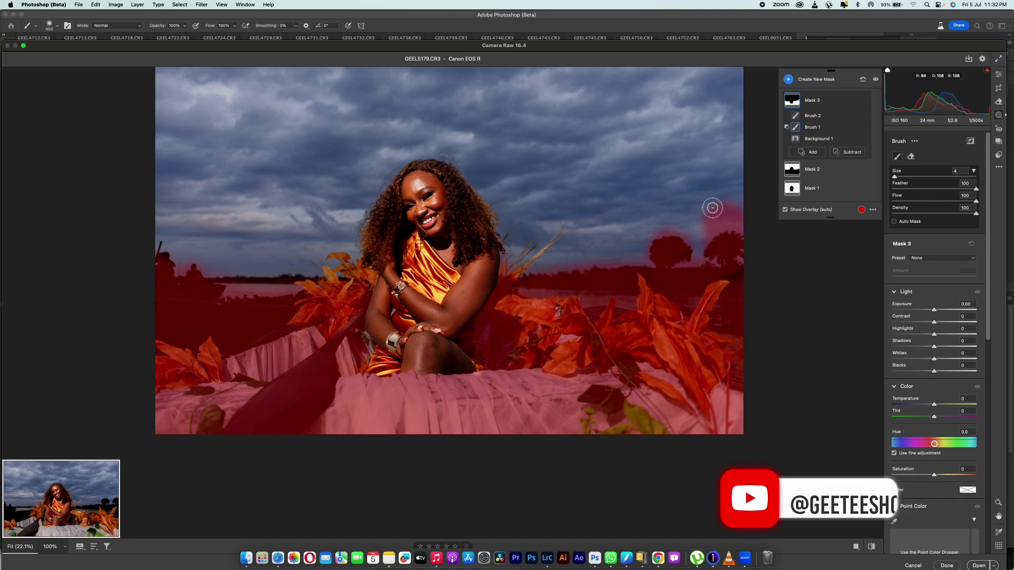
key("alt")
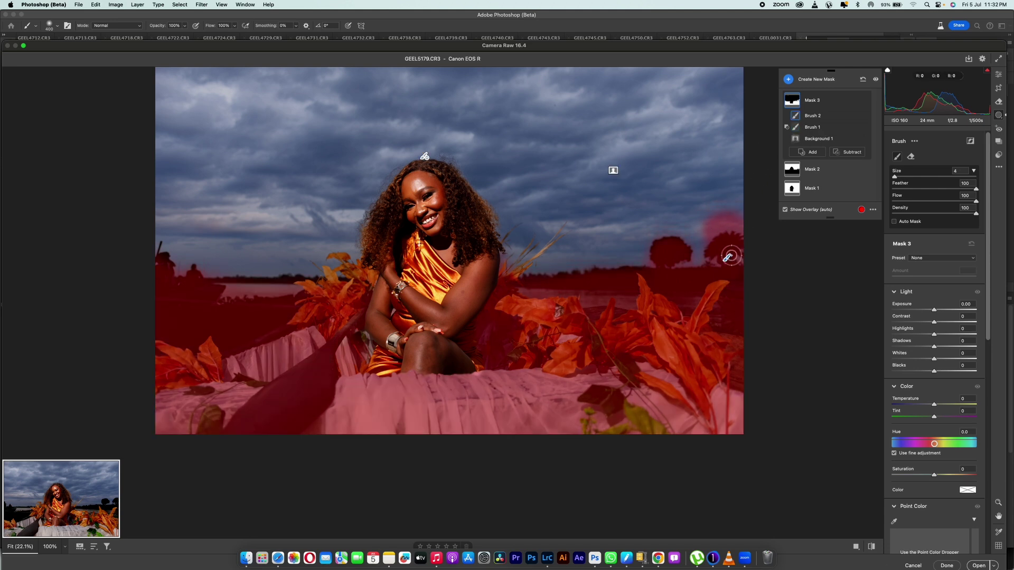
Step: Subtract a new size 6 brush from the foreground mask, clearing the spill in the sky above the palm tree
left_click(795, 126)
left_click(851, 155)
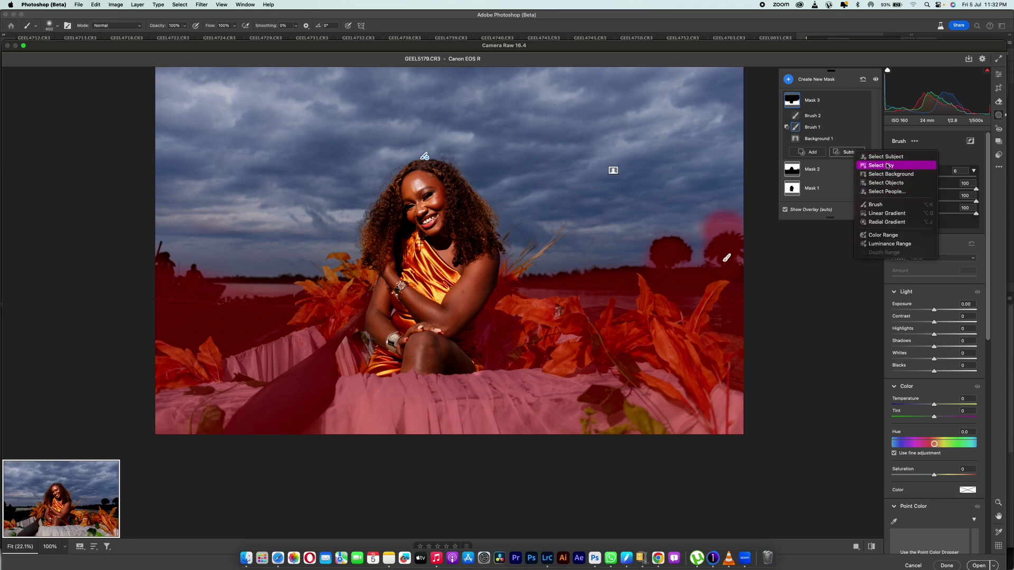
left_click(885, 209)
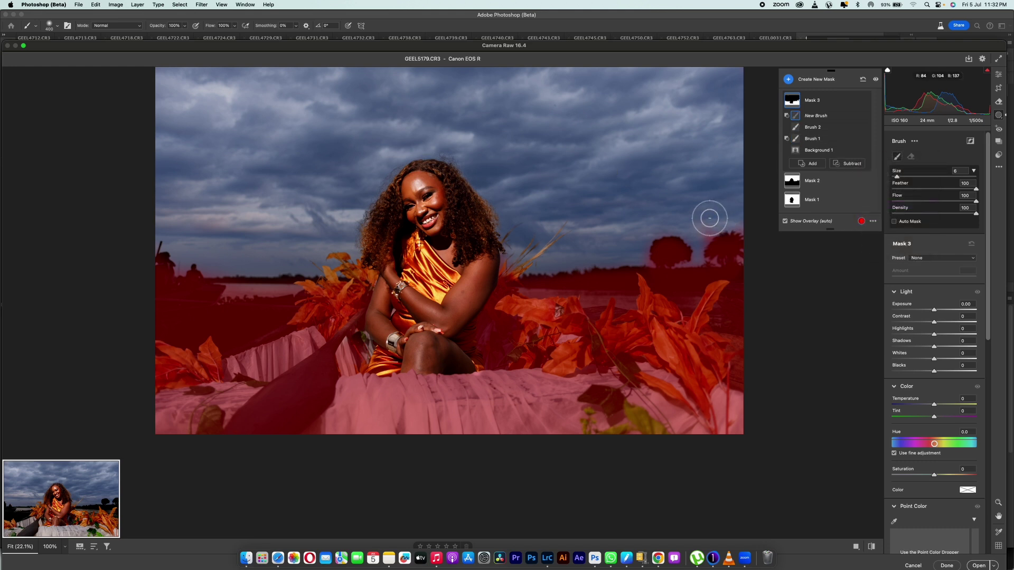
left_click_drag(741, 215, 723, 200)
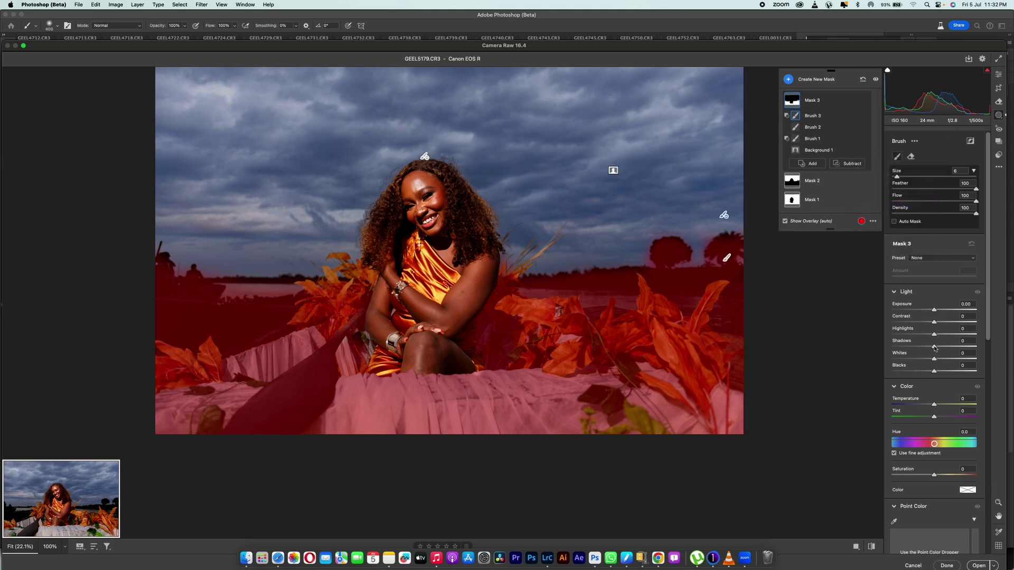
Step: Try lighter and darker shadows on the foreground mask and settle on Shadows +59
left_click_drag(934, 347, 968, 347)
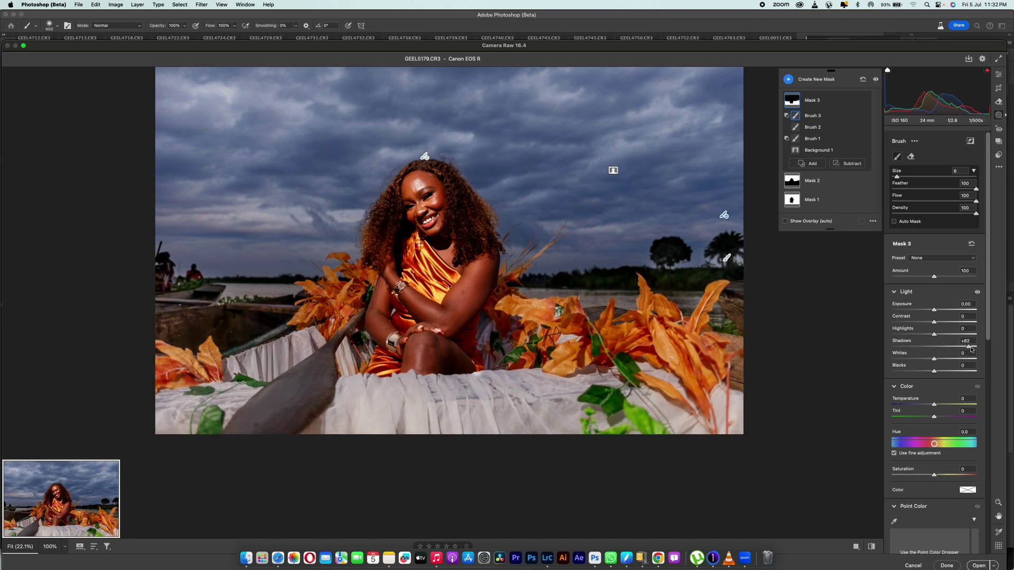
left_click_drag(970, 349, 920, 349)
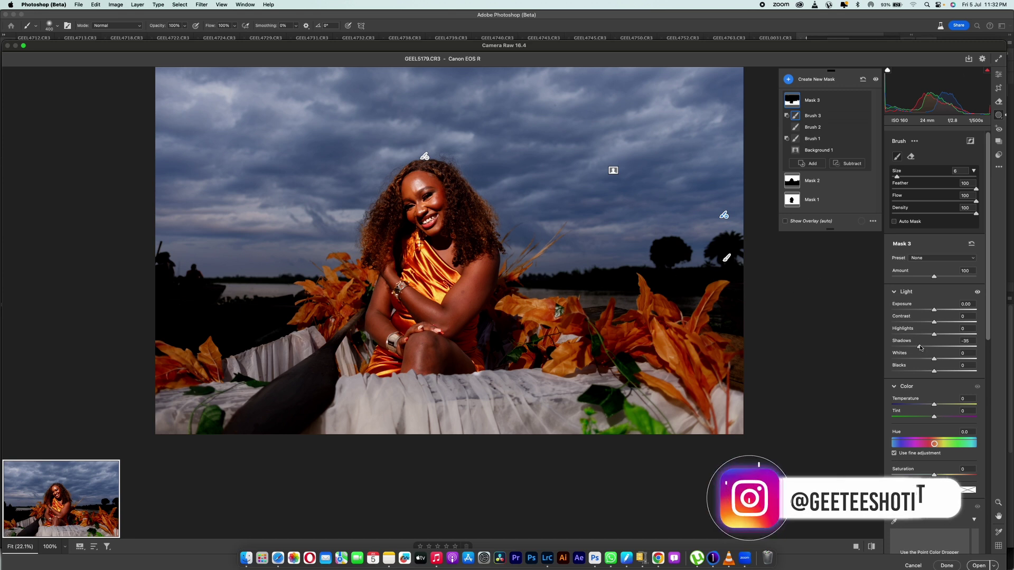
left_click_drag(921, 348, 948, 352)
left_click_drag(948, 349, 950, 350)
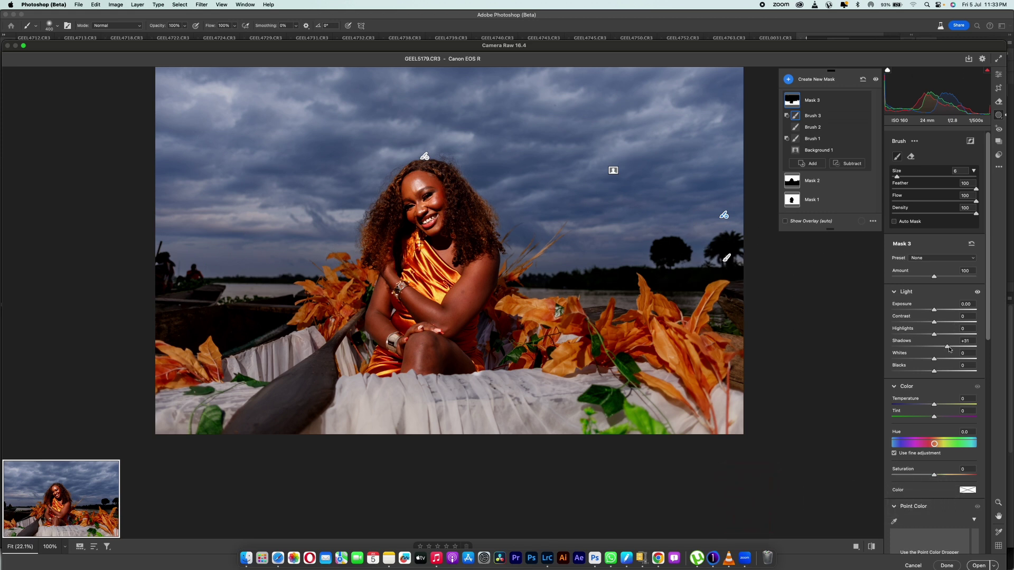
left_click_drag(949, 349, 909, 357)
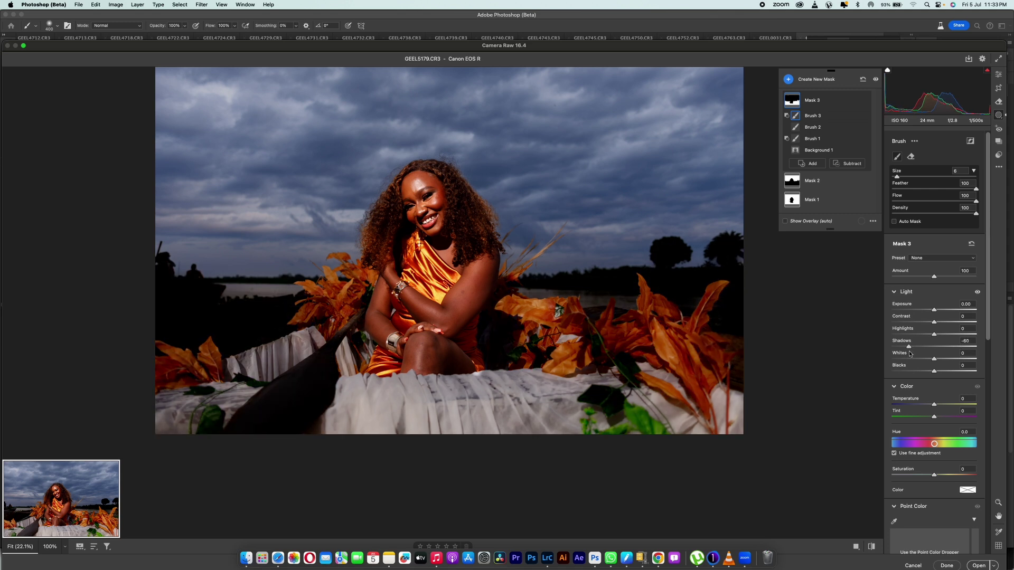
left_click_drag(909, 353, 963, 351)
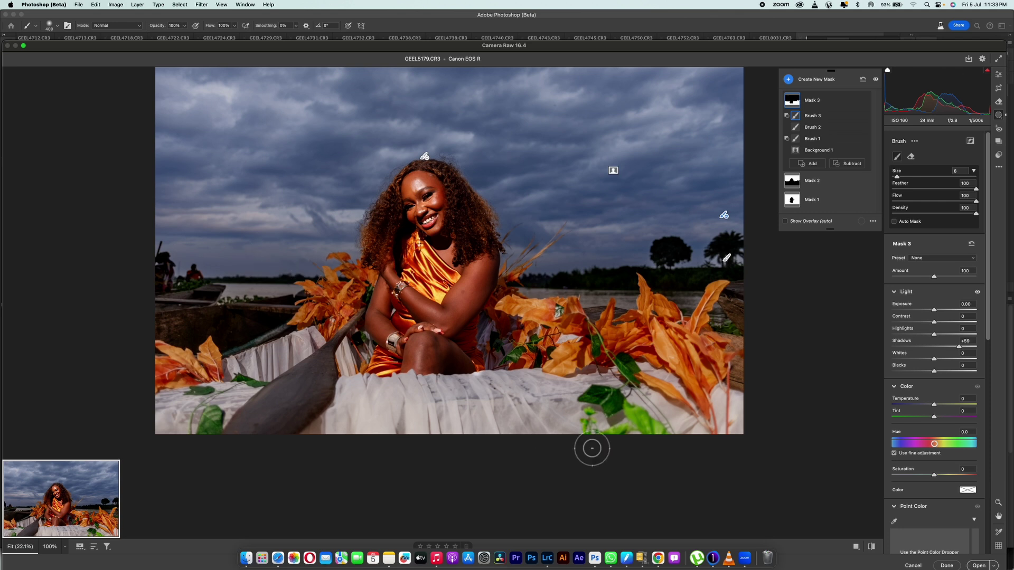
Step: Compare the edit with the original, return to the global edit settings and show before and after side by side
left_click(871, 546)
left_click(872, 547)
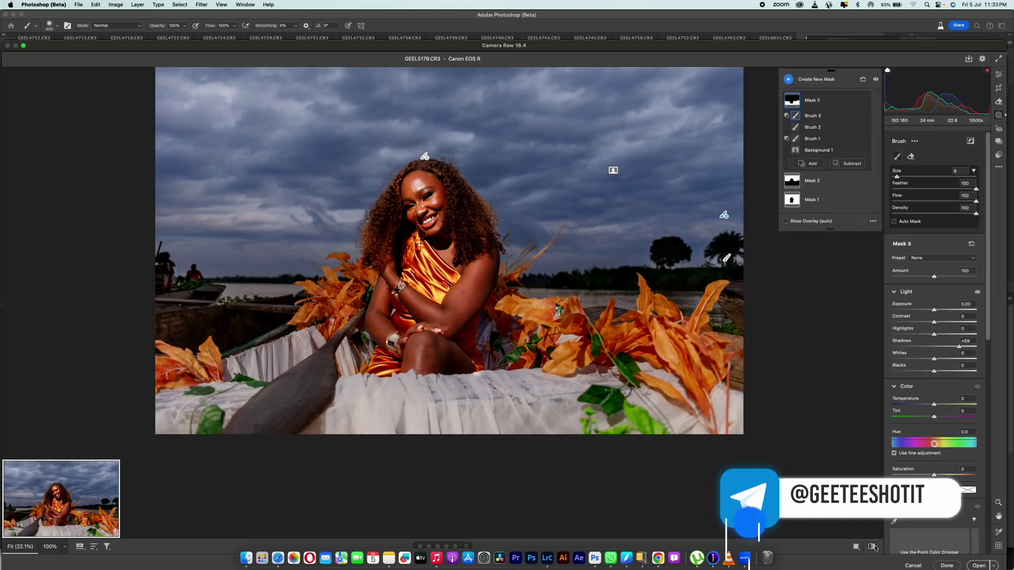
left_click(871, 546)
left_click(871, 547)
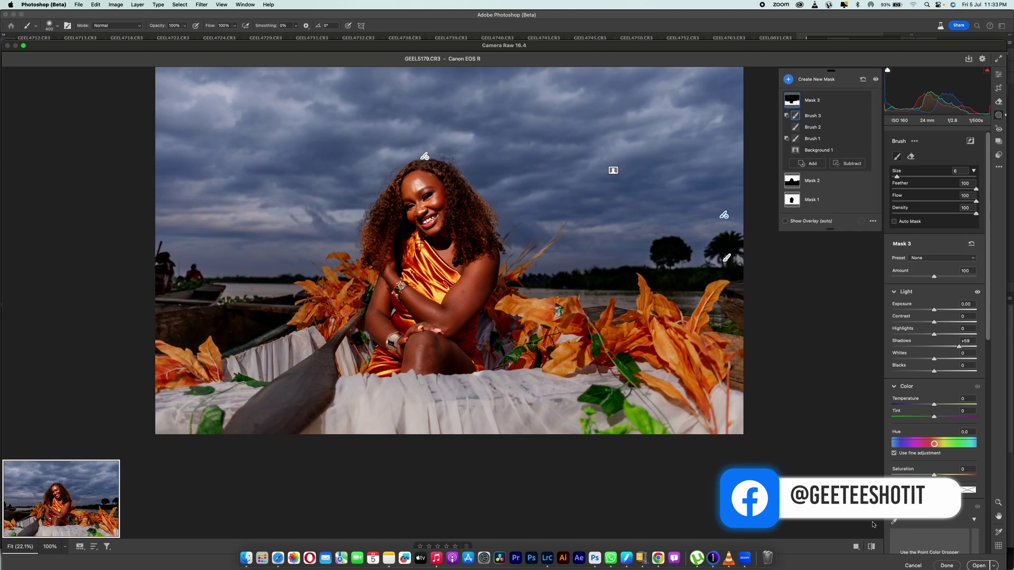
left_click(999, 75)
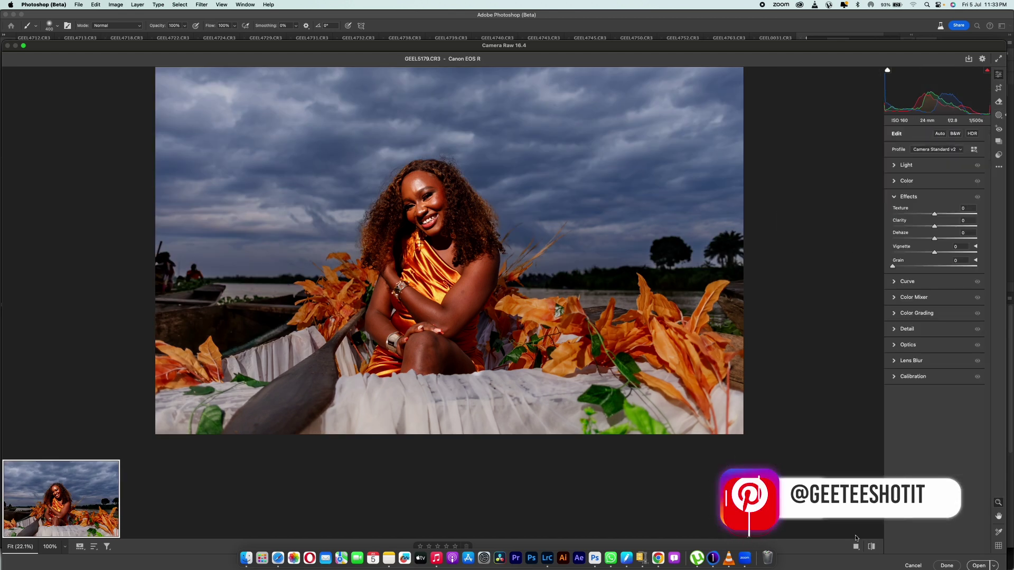
right_click(870, 547)
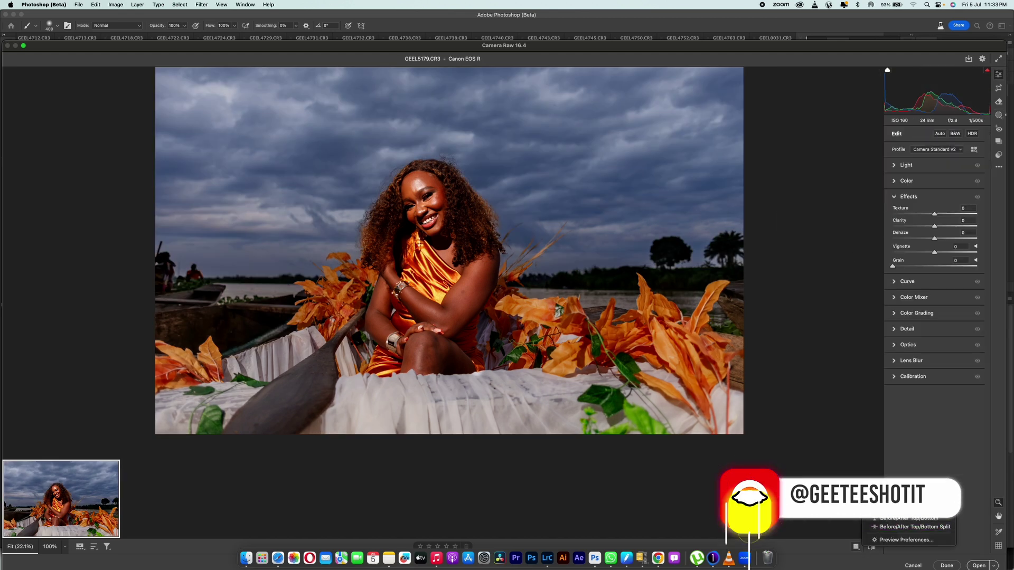
left_click(908, 501)
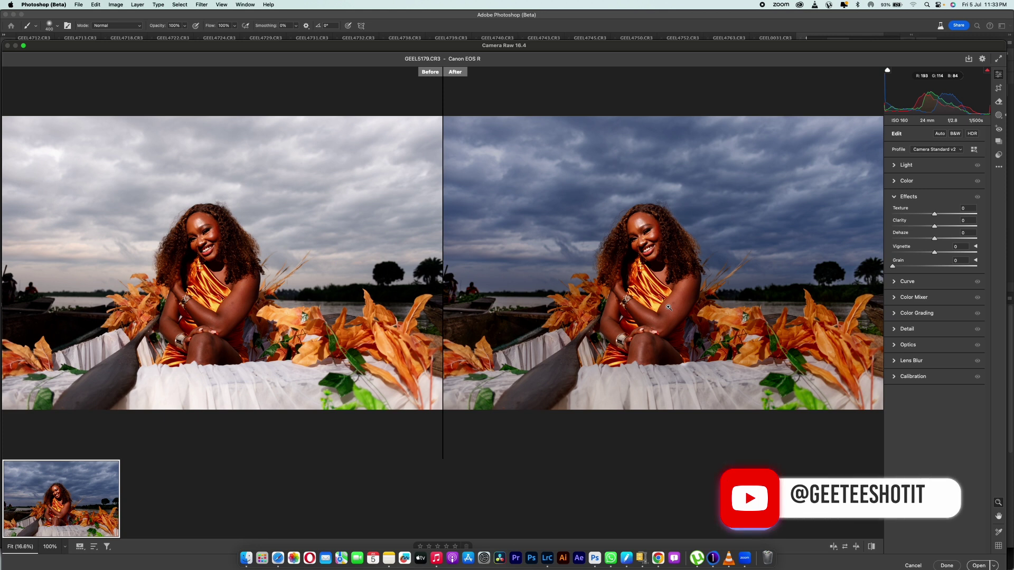
Step: Set the global Exposure to +0.15, Highlights to -13 and Whites to -10, and darken the photo's edges with Vignette -53
left_click(929, 164)
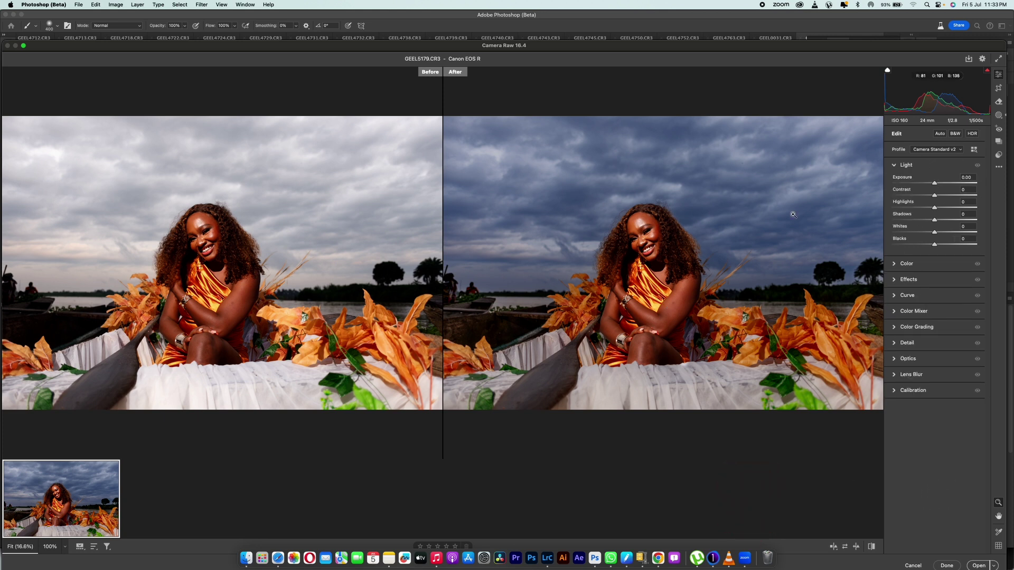
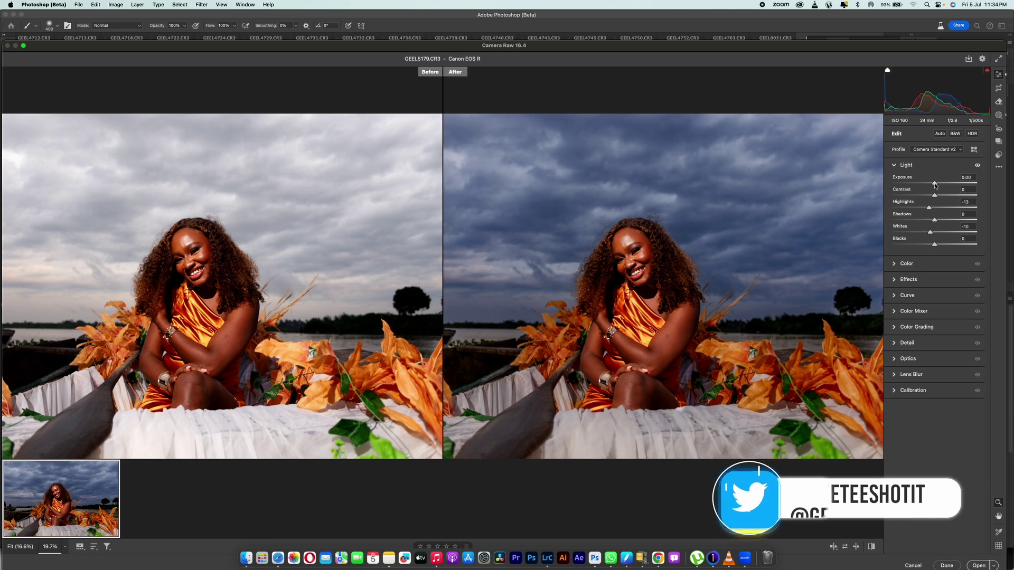
left_click_drag(934, 183, 937, 187)
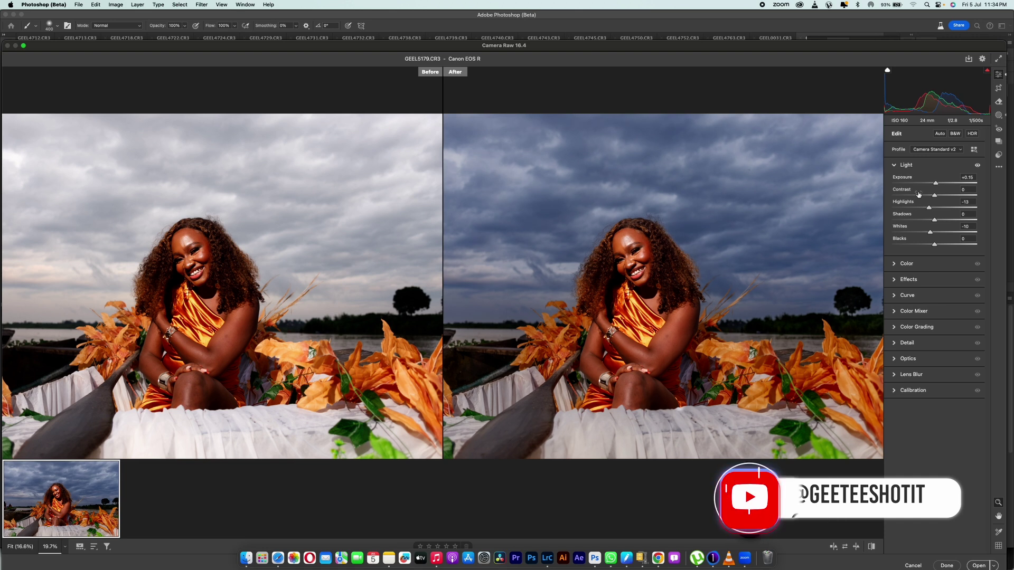
key("super+minus")
scroll(635, 263, "up", 3)
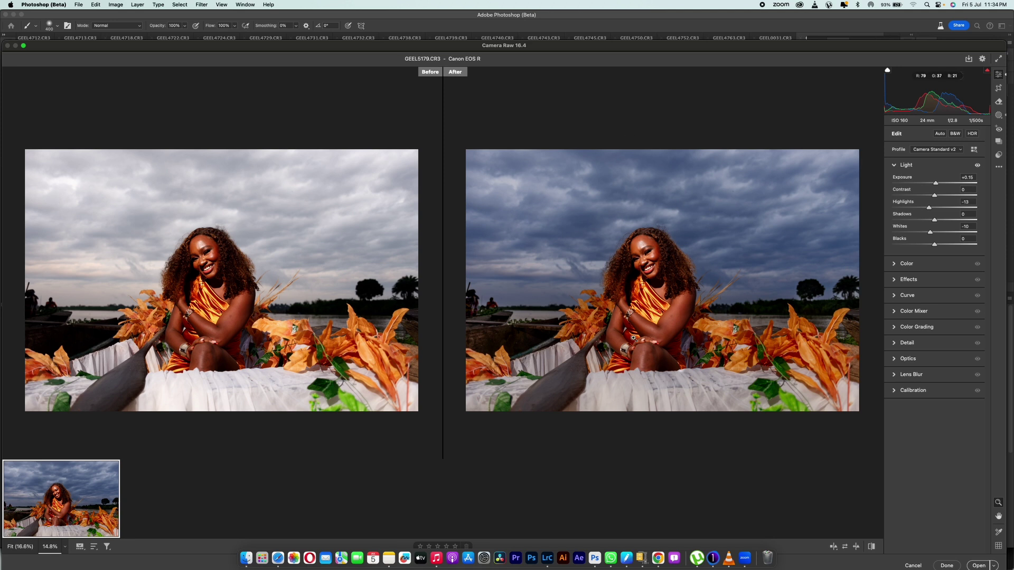
left_click(921, 280)
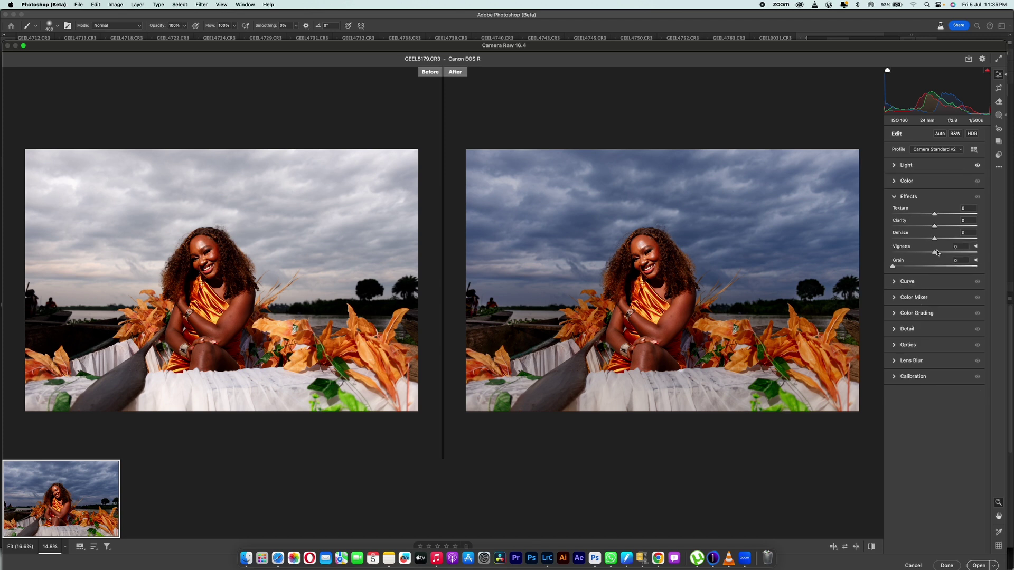
left_click_drag(934, 252, 912, 264)
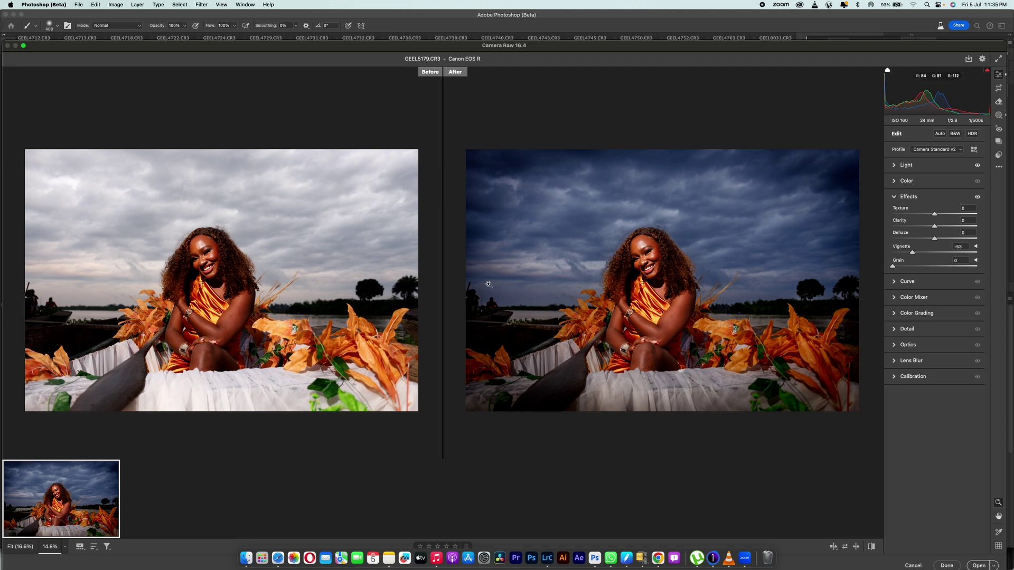
Step: Activate the Remove tool and connect the computer to the personal Wi-Fi hotspot for its generative AI option
left_click(998, 102)
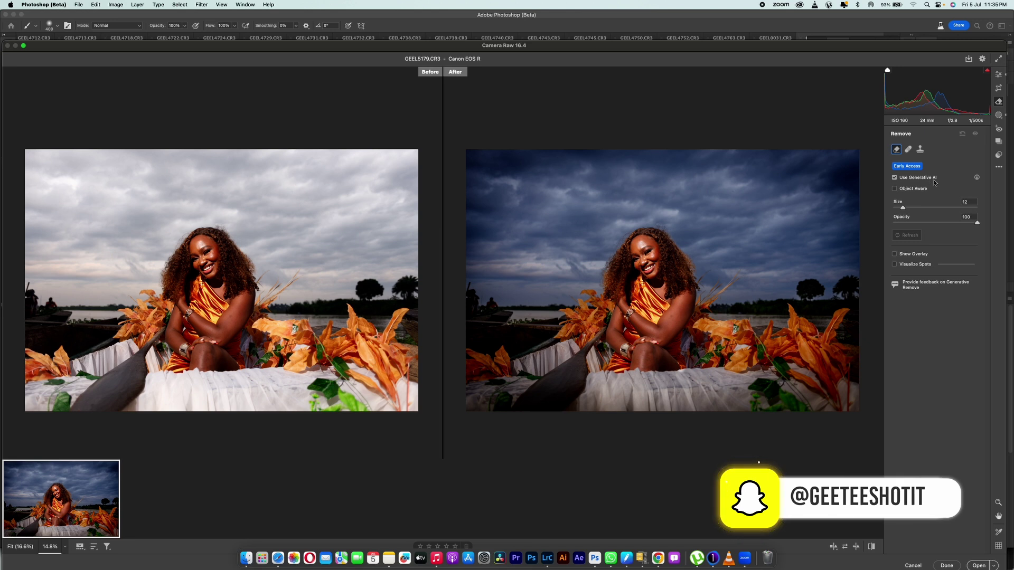
left_click(912, 5)
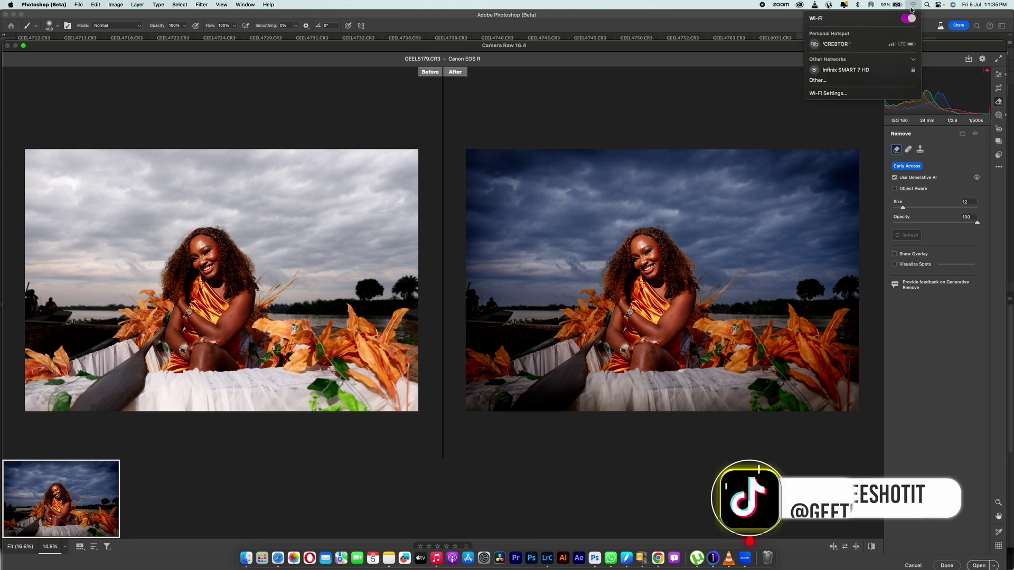
left_click(862, 45)
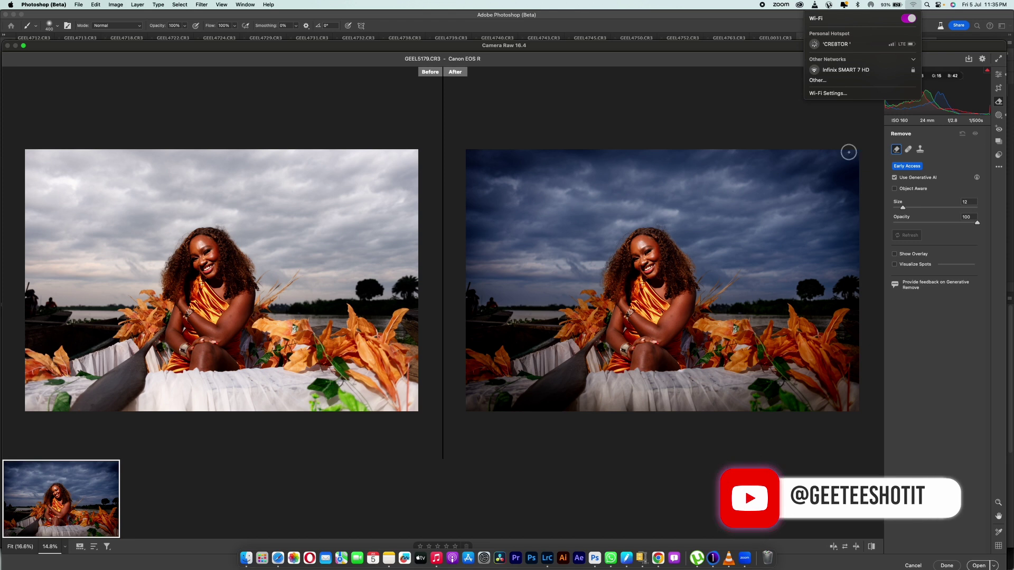
left_click(732, 12)
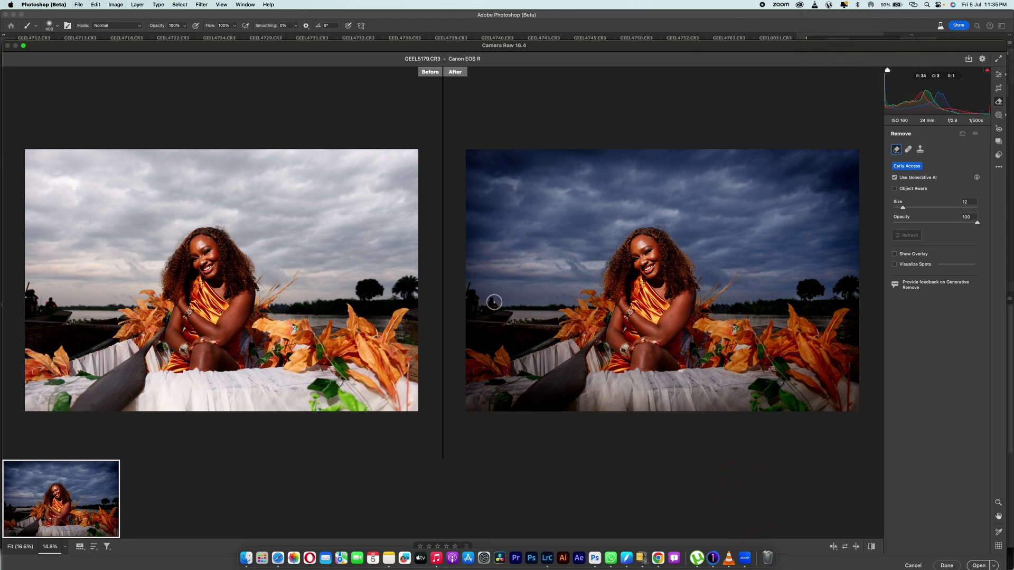
Step: Try to remove the background figures in the distant boat with a size 12 generative Remove stroke, and discard the selection
mouse_move(492, 302)
left_mouse_down()
mouse_move(473, 290)
mouse_move(474, 309)
mouse_move(498, 300)
mouse_move(471, 293)
left_mouse_up()
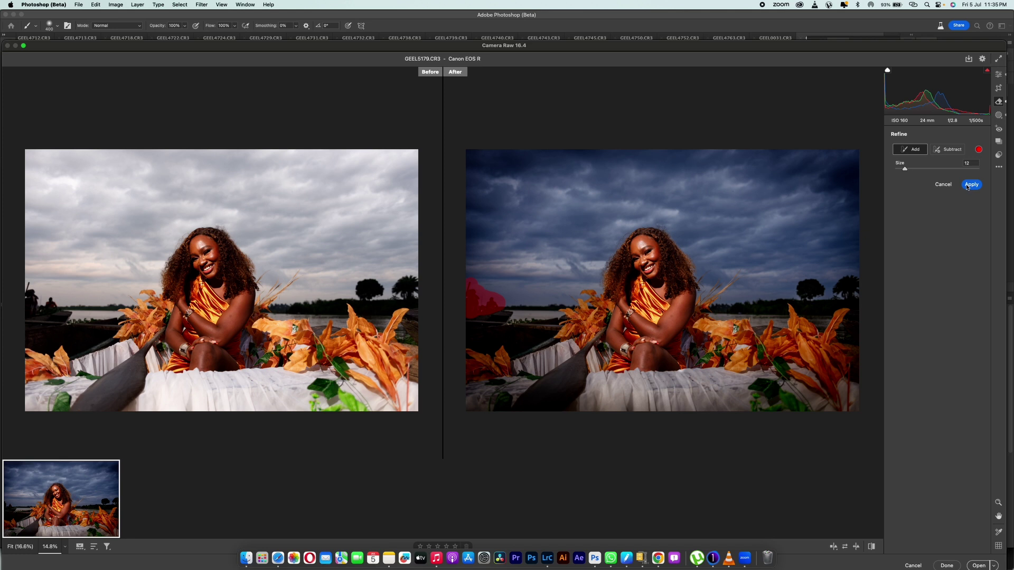
left_click(967, 186)
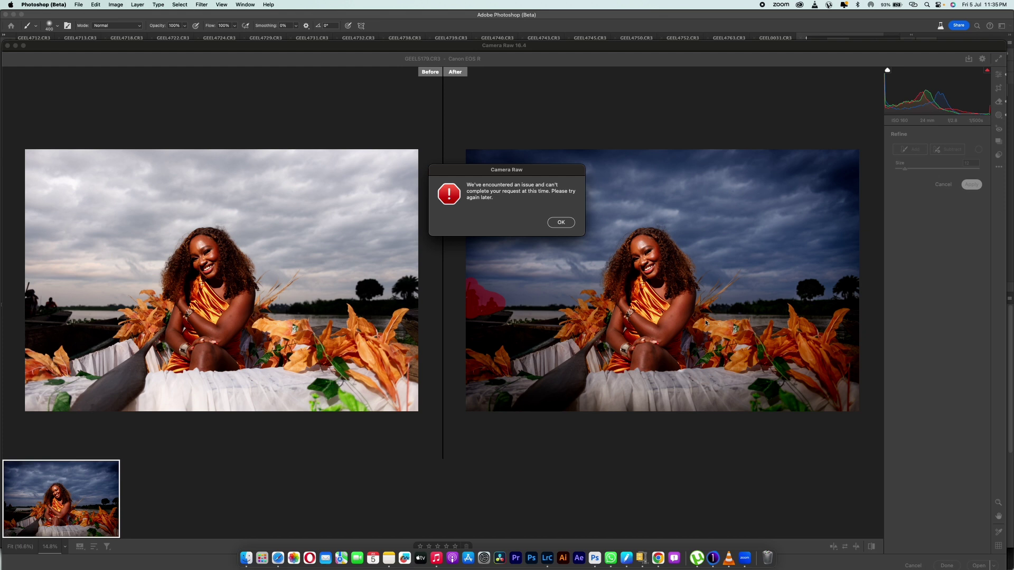
left_click(560, 223)
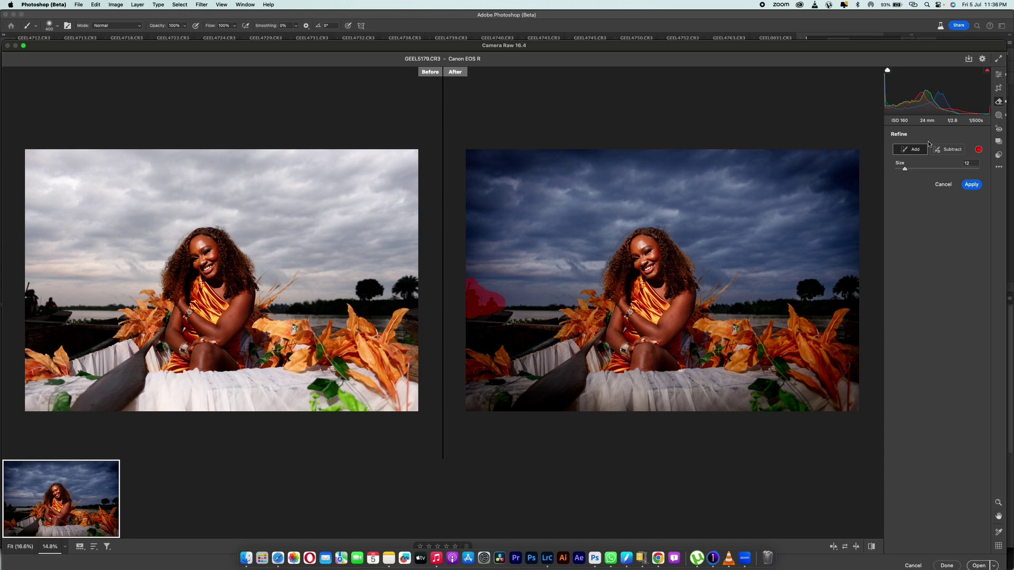
left_click(998, 102)
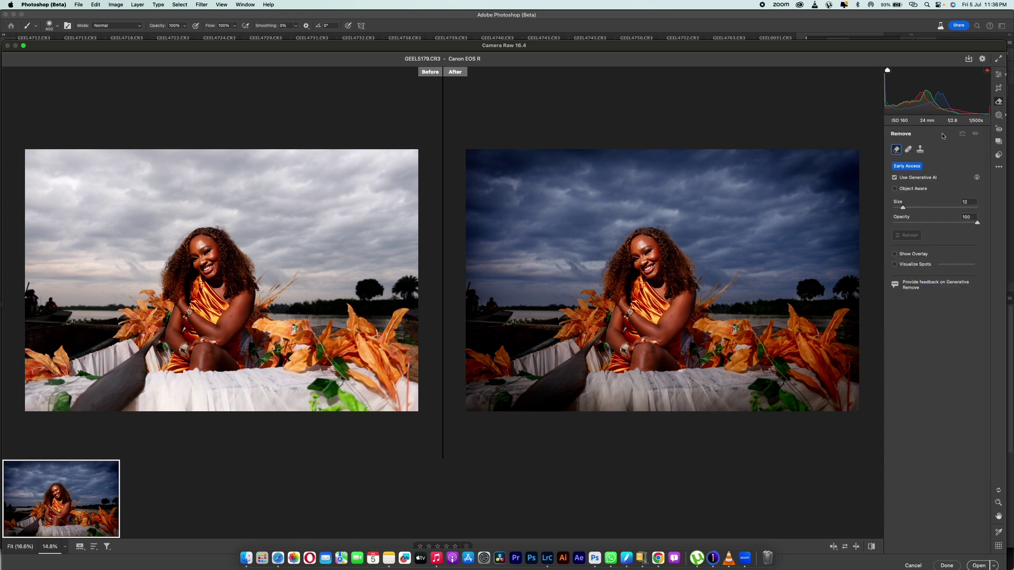
Step: Try to remove the background figures in the distant boat by applying a painted generative Remove selection, and undo the removal
left_click(903, 169)
left_click(552, 414)
mouse_move(482, 302)
left_mouse_down()
mouse_move(501, 308)
mouse_move(468, 315)
mouse_move(475, 301)
left_mouse_up()
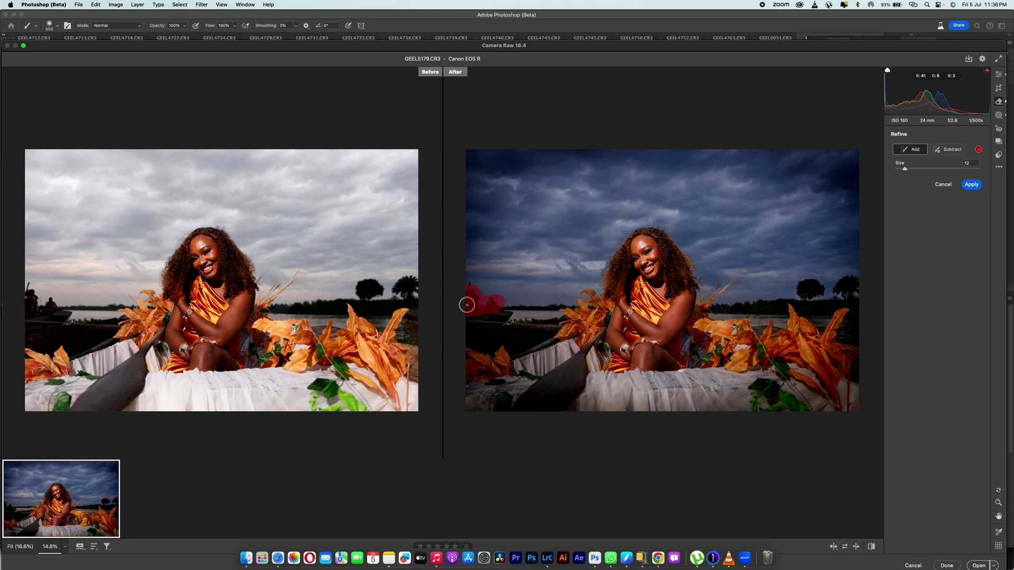
left_click(969, 188)
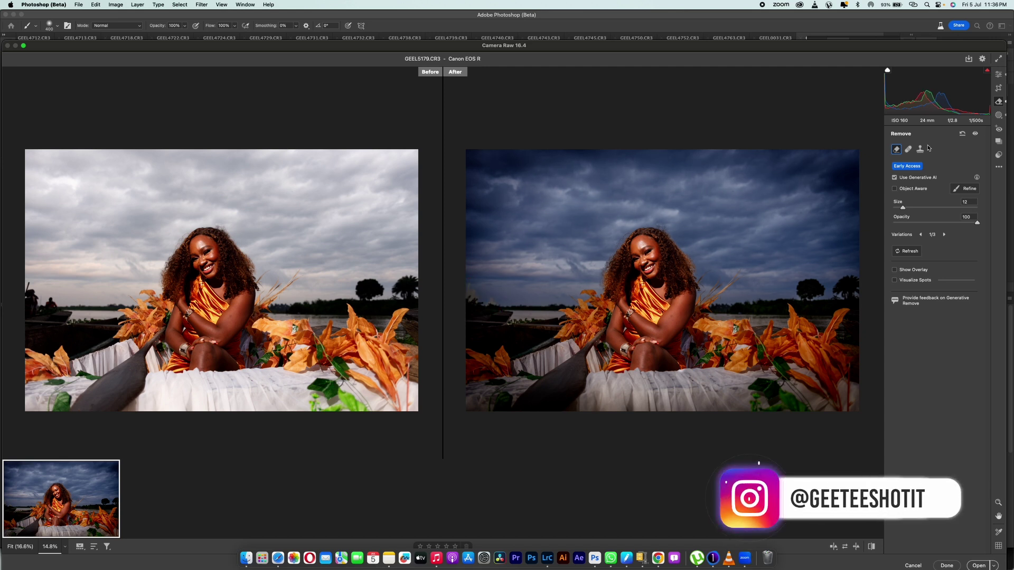
key("super+z")
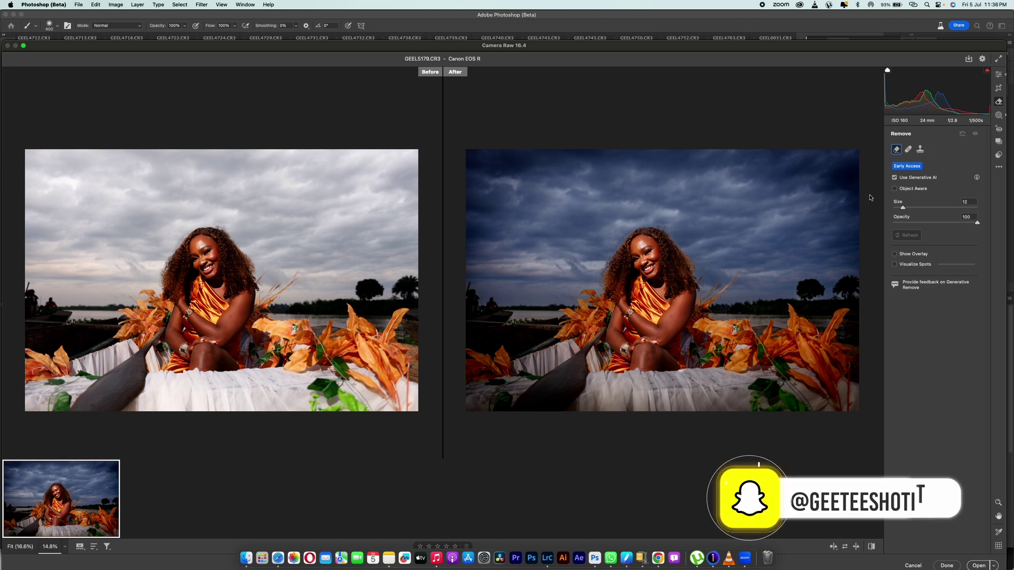
Step: Repaint the Remove selection over the distant boat's figures, apply the generative removal at size 12, and go through its variations
mouse_move(499, 306)
left_mouse_down()
mouse_move(470, 291)
mouse_move(467, 304)
mouse_move(480, 305)
mouse_move(463, 312)
mouse_move(471, 293)
left_mouse_up()
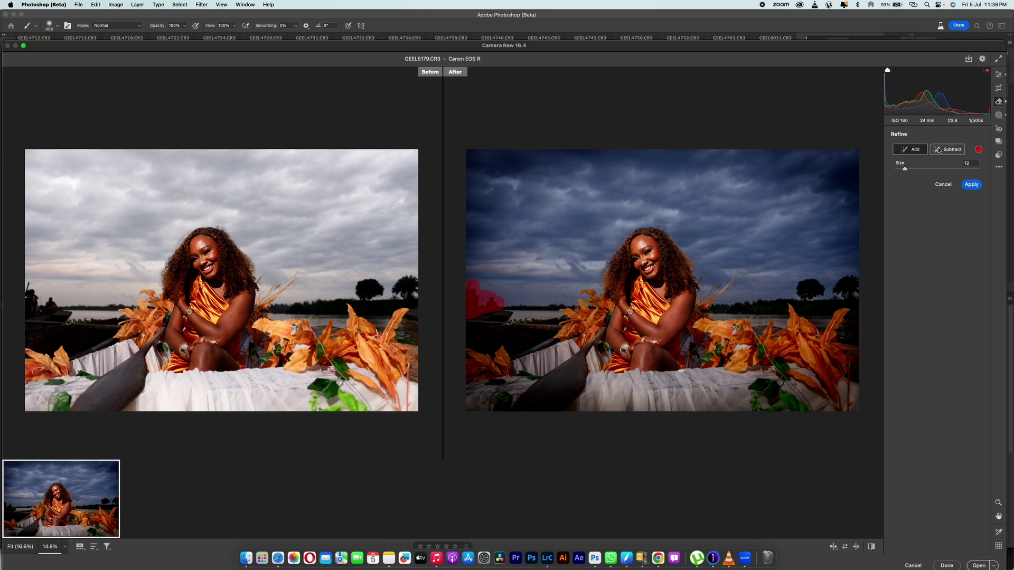
left_click(950, 153)
left_click(948, 150)
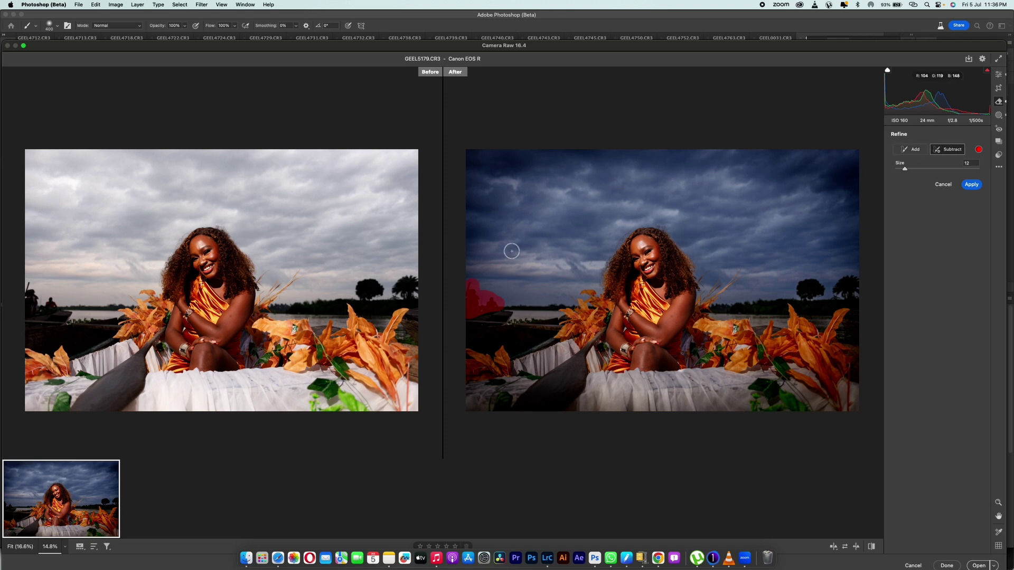
left_click(937, 186)
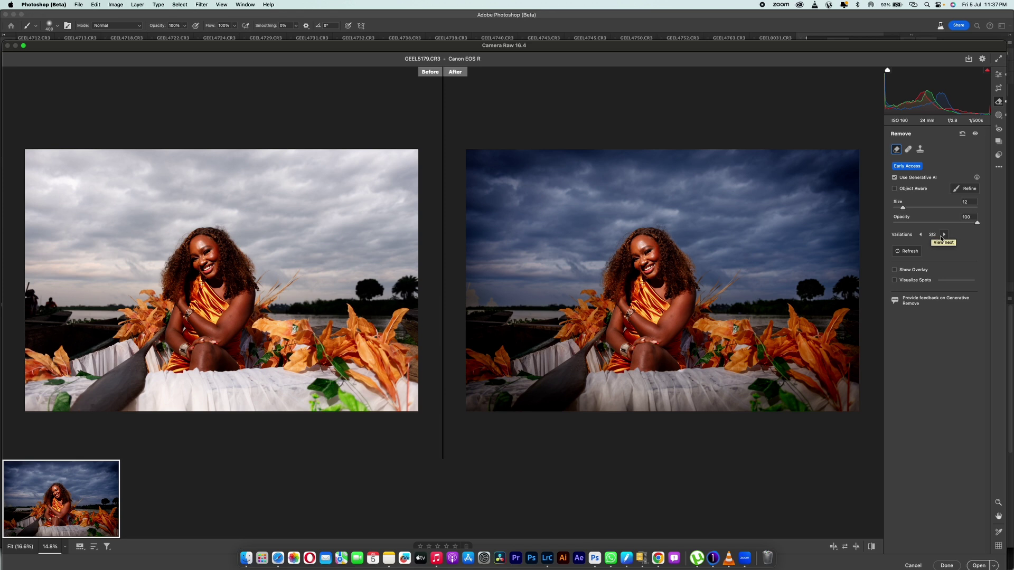
left_click(944, 235)
Step: Repeat the generative removal on the remaining boat figures with Object Aware enabled, and open the graded photo in Photoshop
left_click(894, 189)
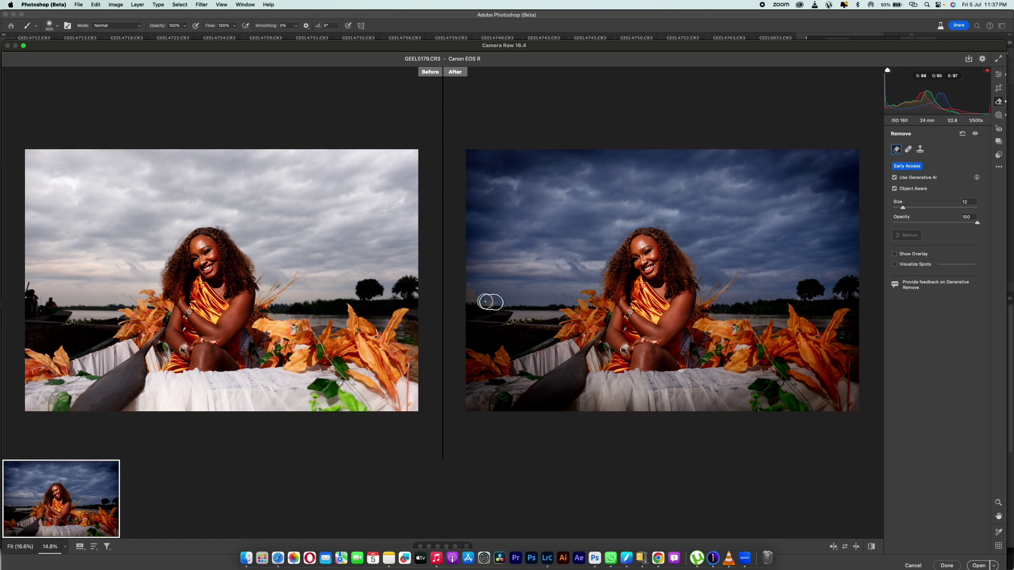
mouse_move(485, 302)
left_mouse_down()
mouse_move(475, 287)
mouse_move(482, 299)
left_mouse_up()
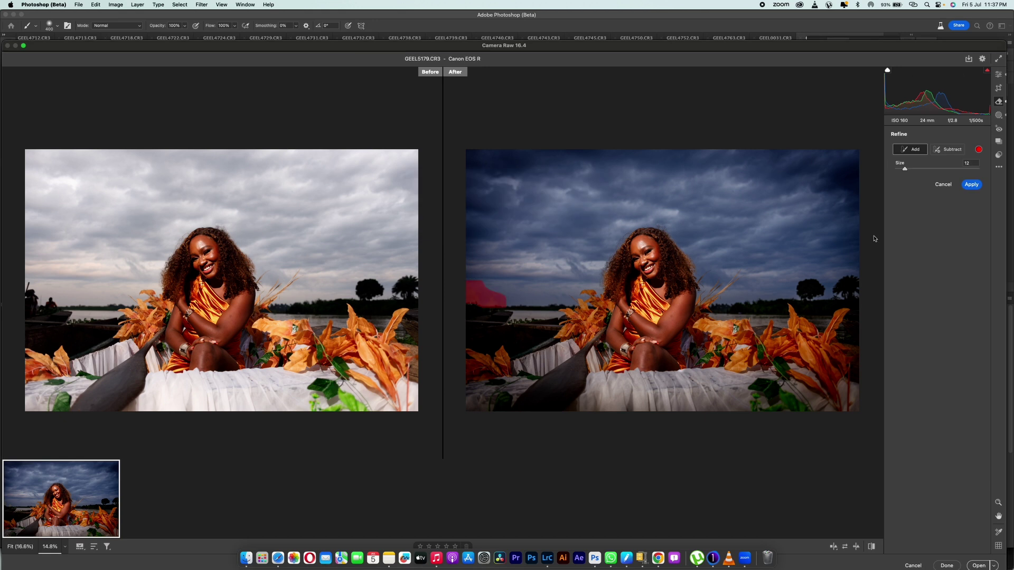
left_click(947, 150)
key("Return")
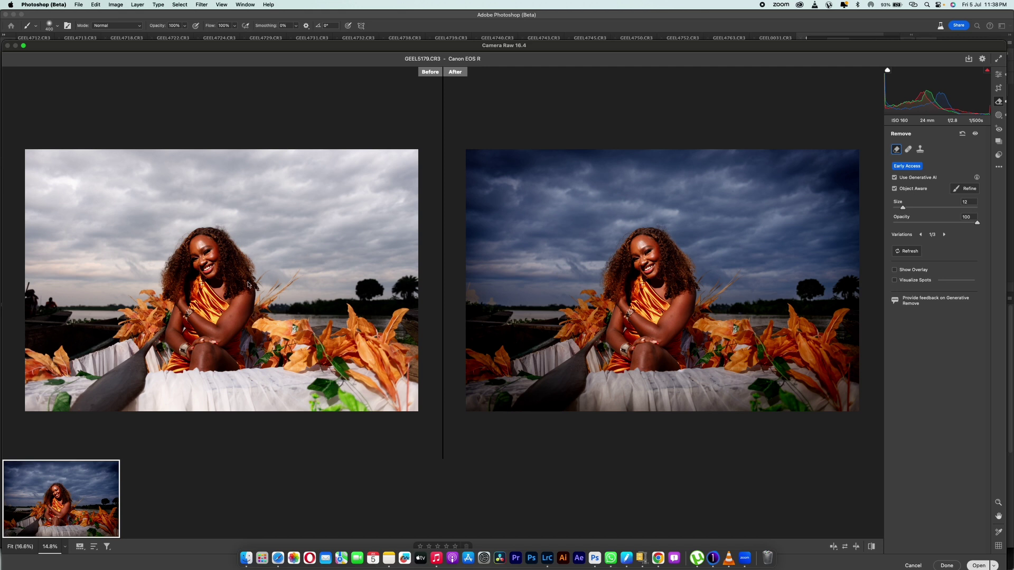
key("Return")
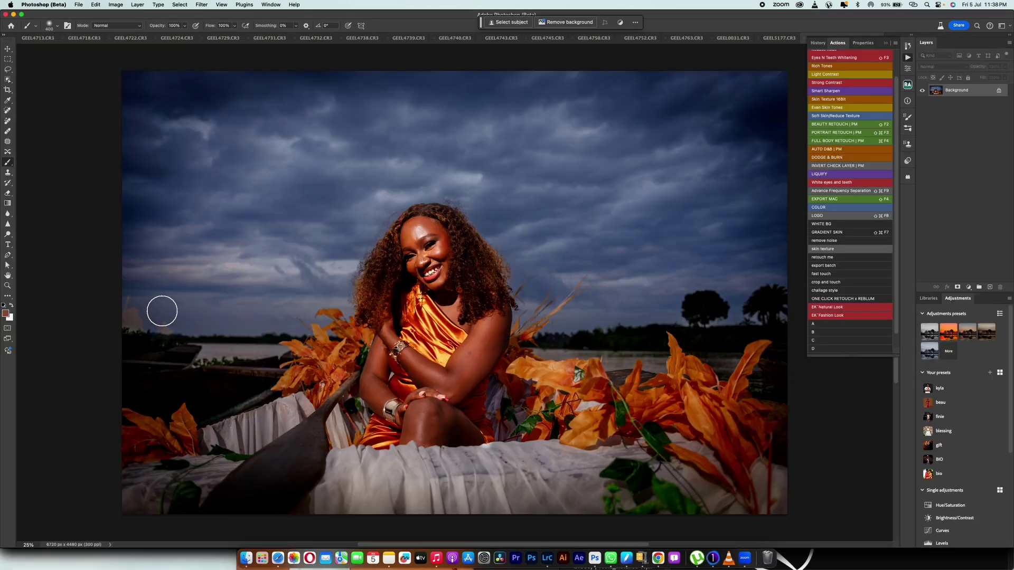
Step: Clean up the leftover pale patches above the distant boat with the Spot Healing Brush at size 100 and the Remove tool at size 45
left_click(7, 102)
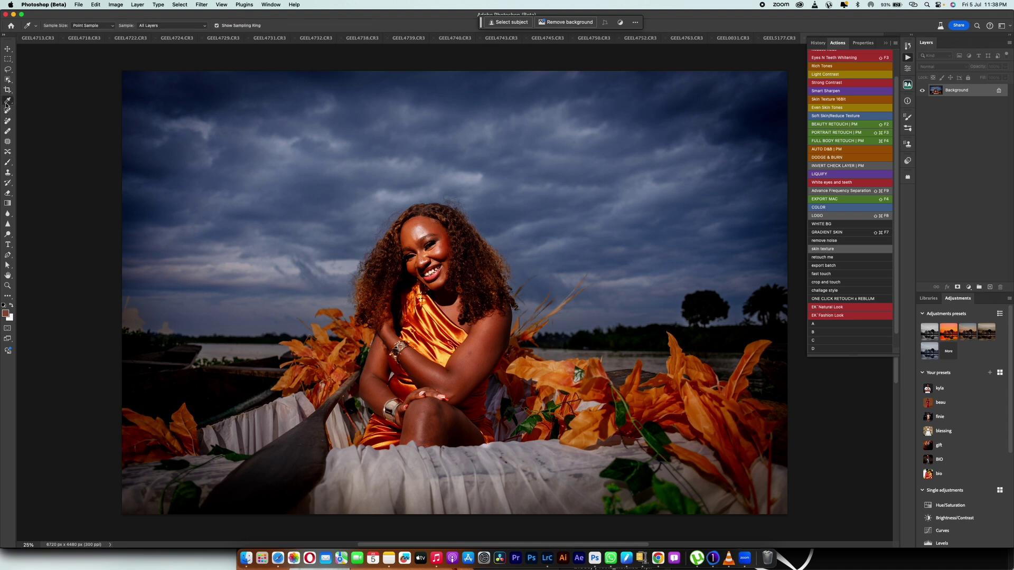
left_click(8, 111)
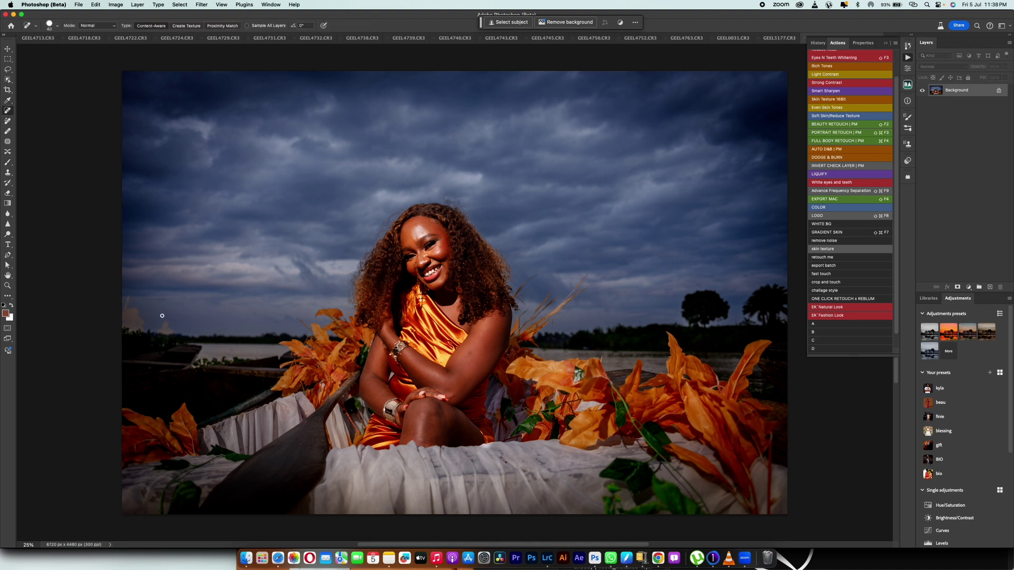
key("bracketright")
mouse_move(158, 319)
left_mouse_down()
mouse_move(121, 325)
mouse_move(127, 314)
mouse_move(139, 331)
mouse_move(166, 277)
mouse_move(140, 325)
mouse_move(130, 321)
mouse_move(159, 314)
left_mouse_up()
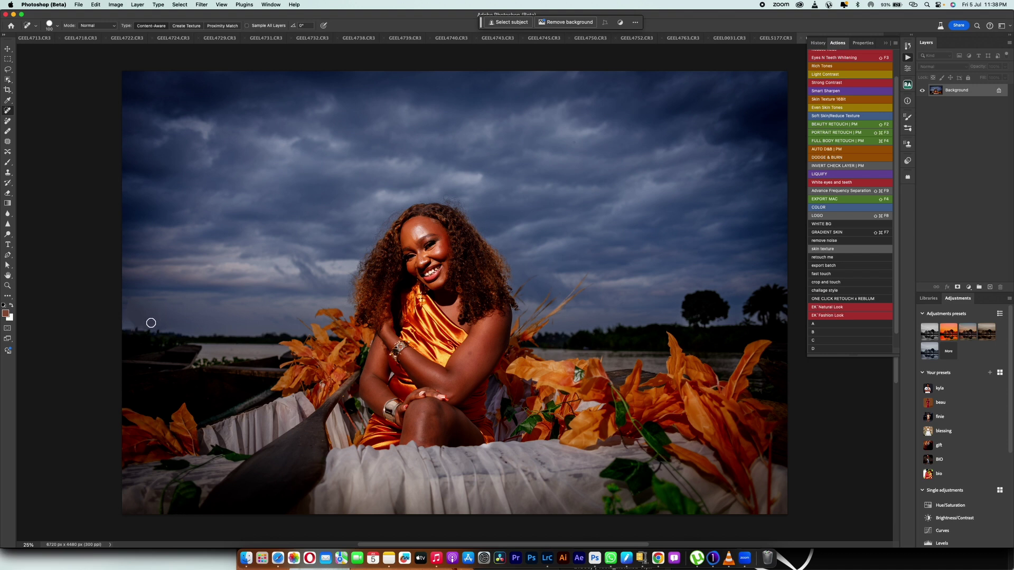
left_click(8, 120)
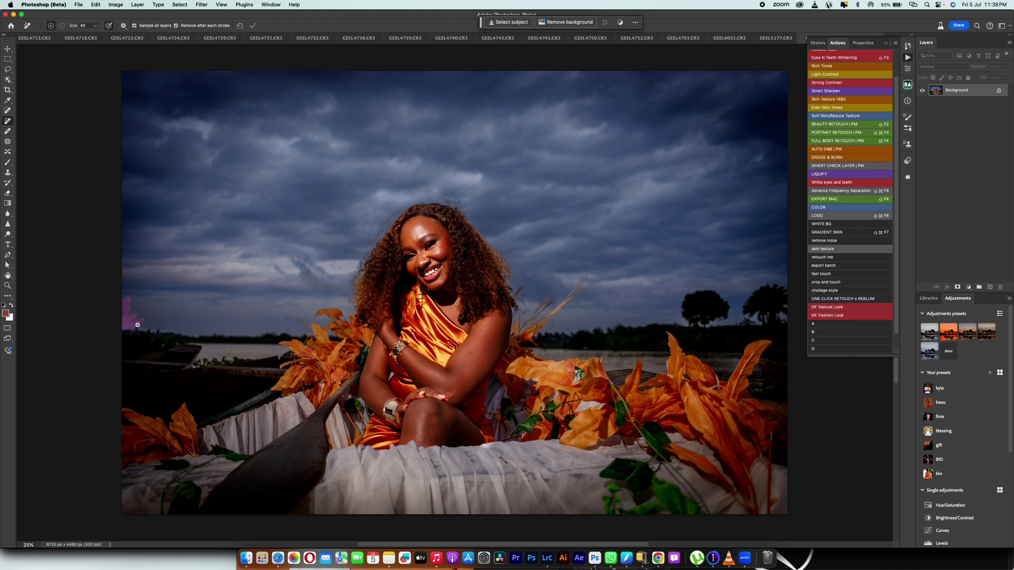
left_click_drag(130, 311, 130, 310)
Step: Inspect the woman's face, hair and dress at 100% magnification and return to the full photo at 25%
key("s")
key("super+equal")
key("super+equal")
key("super+equal")
key("super+equal")
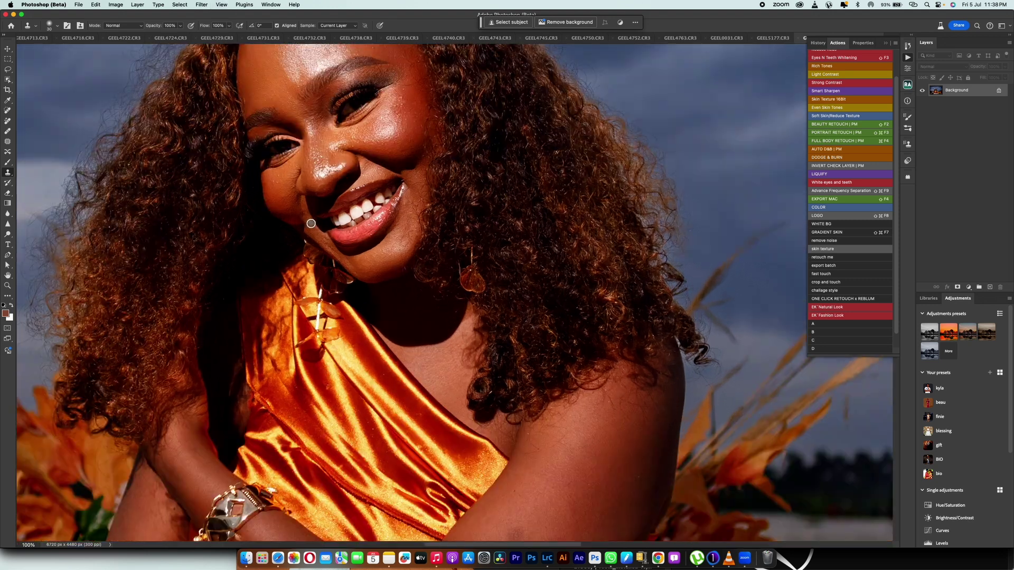
key("super+minus")
key("super+minus")
key("super+minus")
key("super+minus")
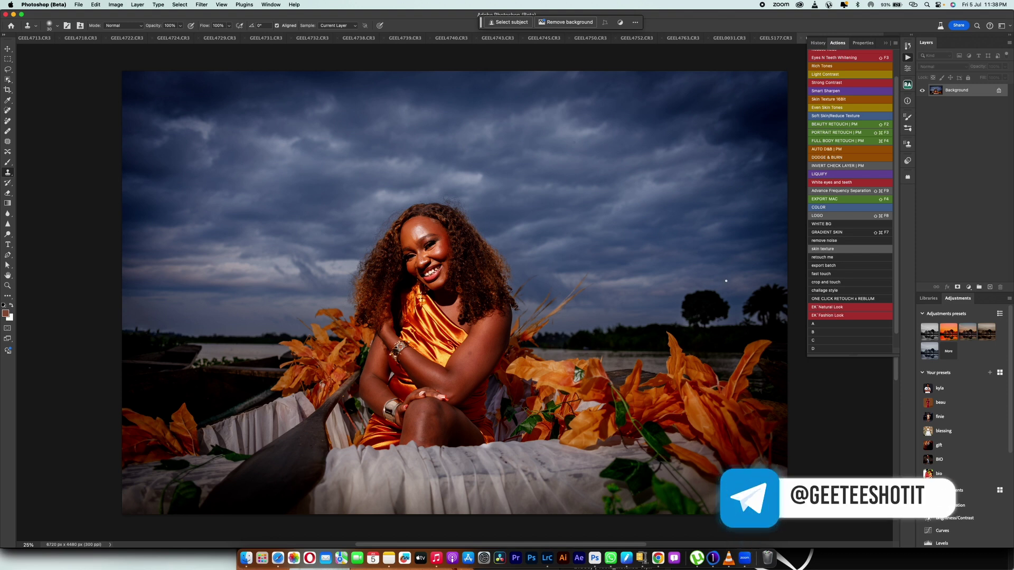
Step: Duplicate the background onto a new layer and send that layer to the Luminar Neo filter
left_click(879, 175)
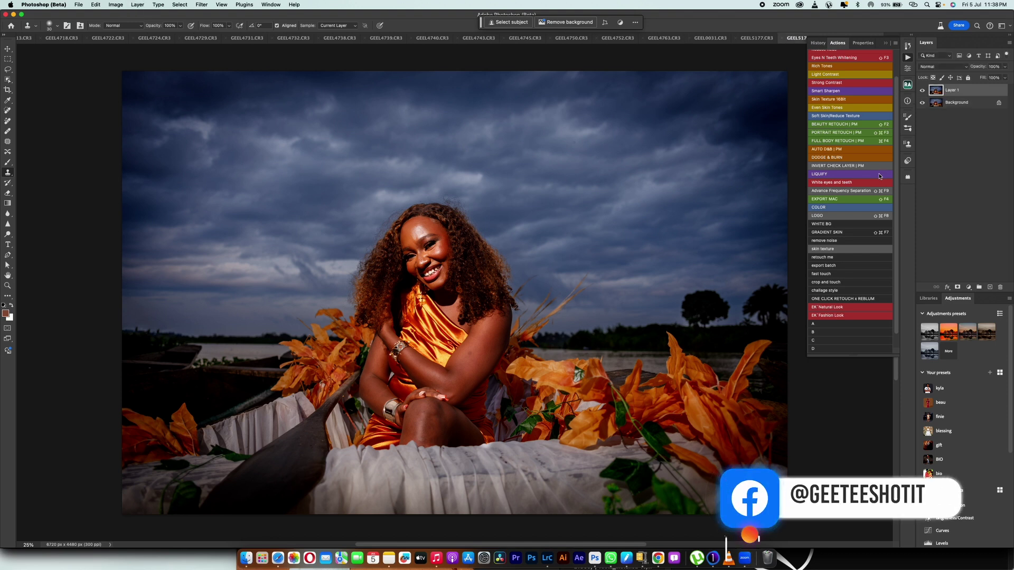
left_click(201, 4)
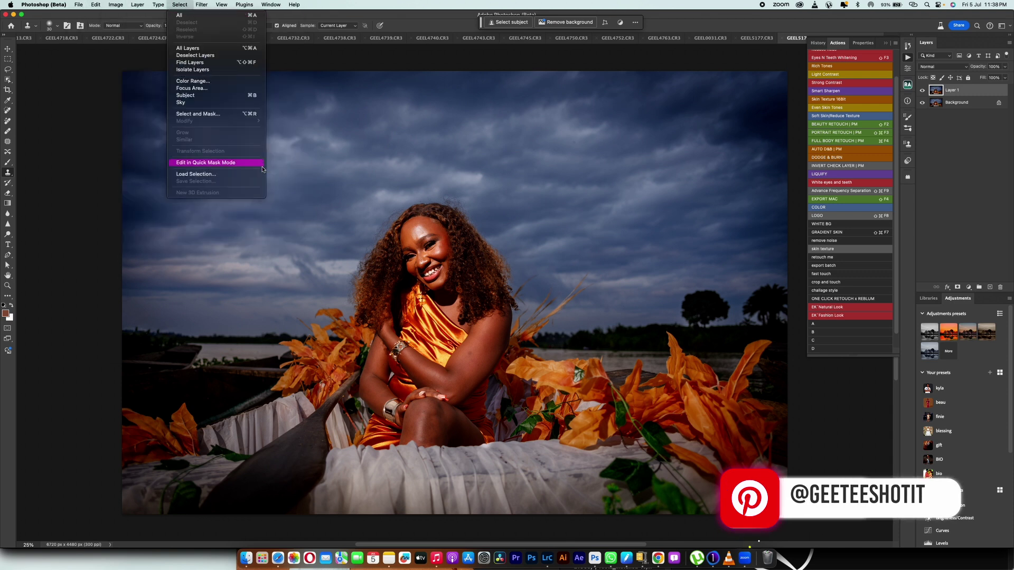
mouse_move(275, 241)
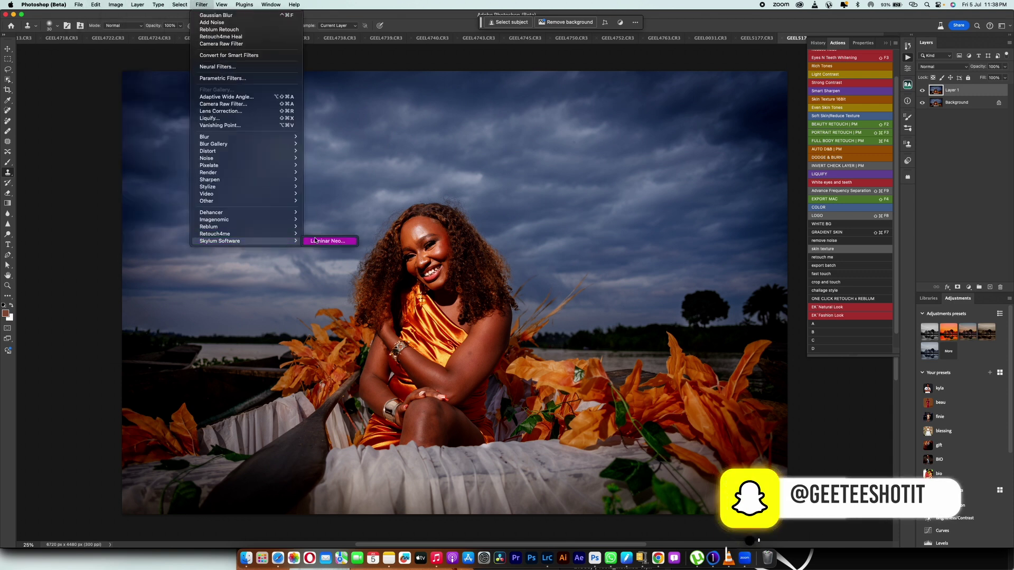
left_click(320, 241)
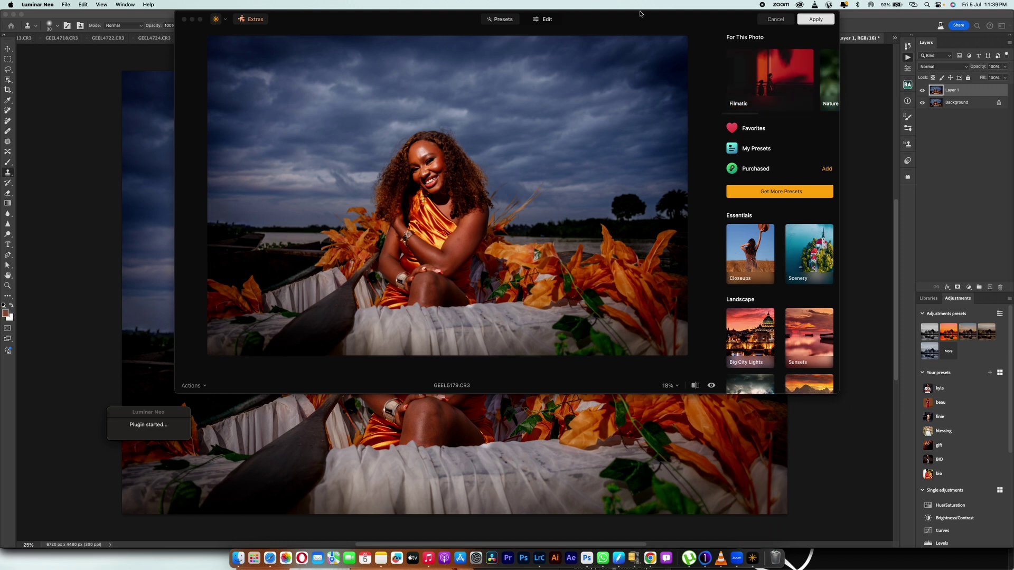
Step: Replace the photo's sky with the Dramatic Sunset 6 sky using Luminar Neo's Sky tool
left_click(538, 19)
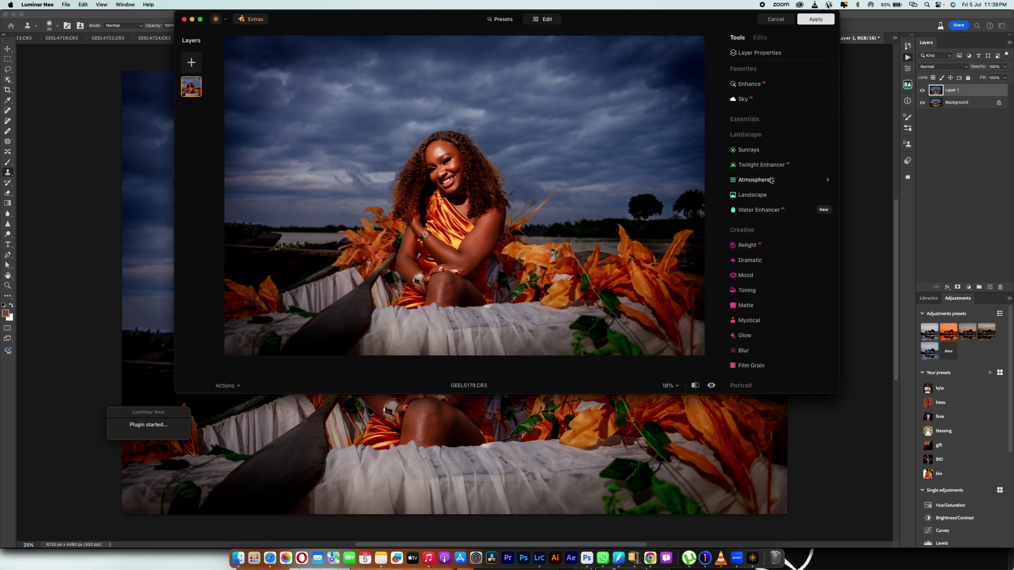
left_click(747, 99)
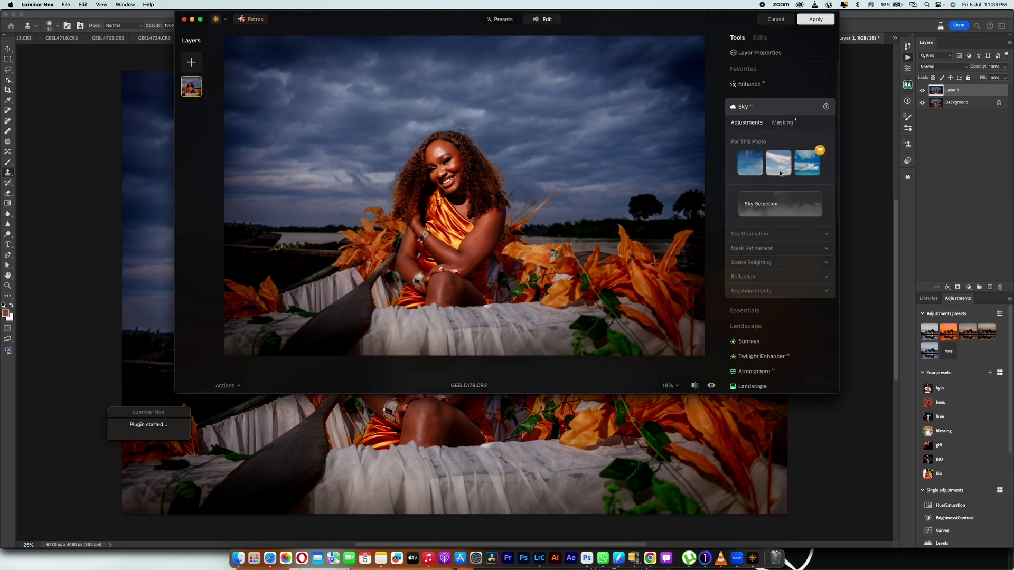
left_click(769, 206)
scroll(764, 272, "down", 5)
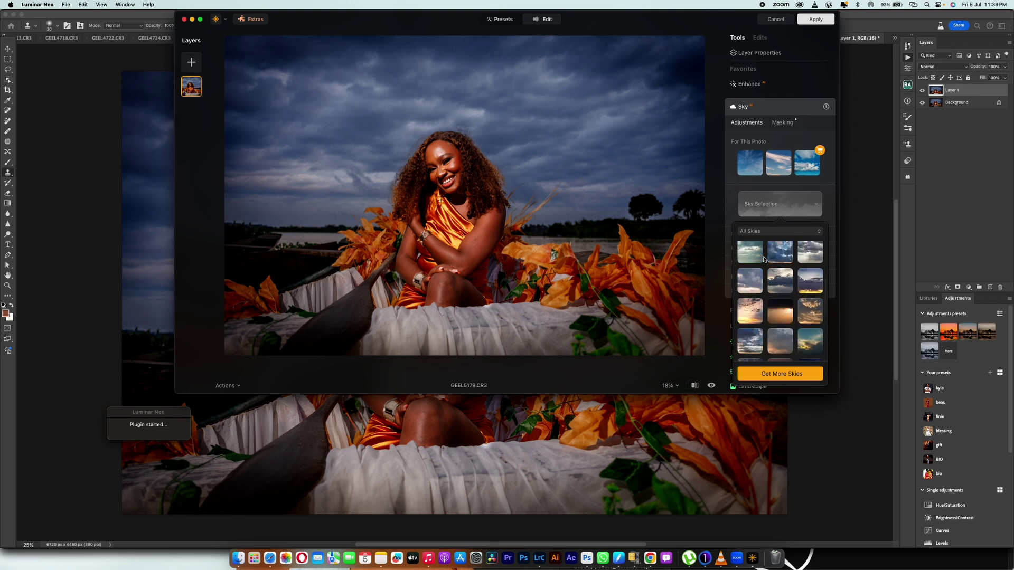
scroll(764, 258, "up", 3)
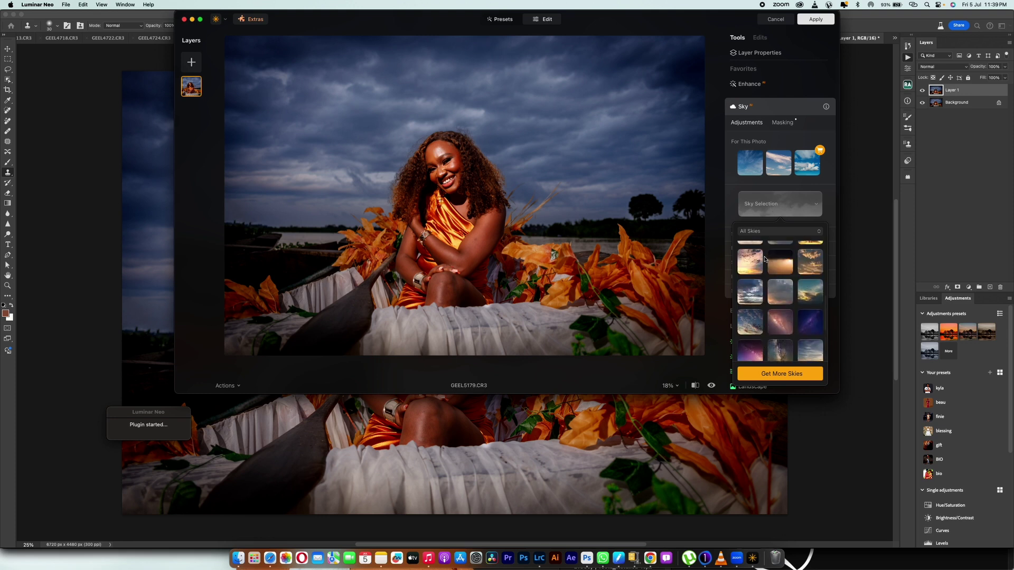
left_click(802, 319)
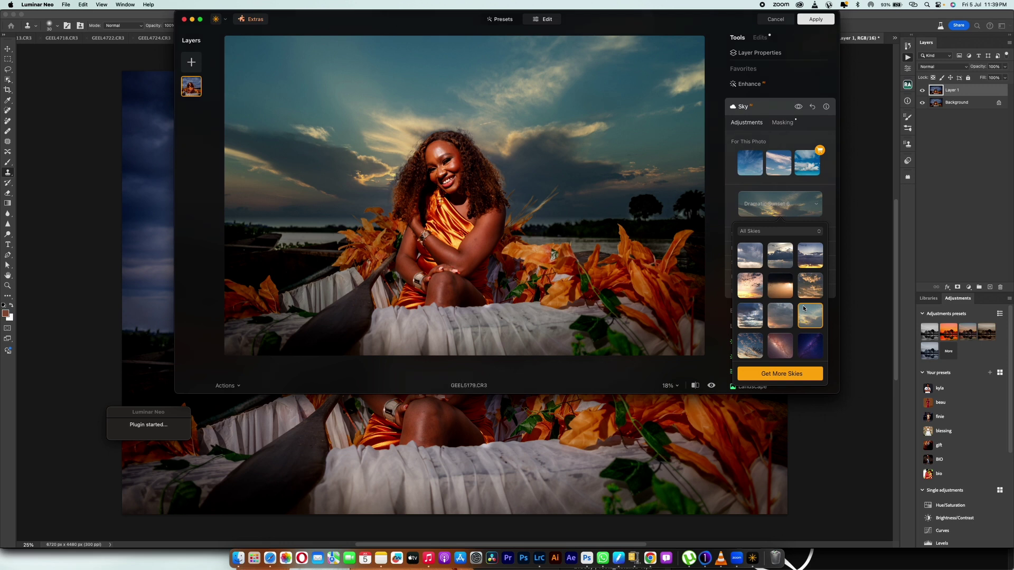
left_click(811, 138)
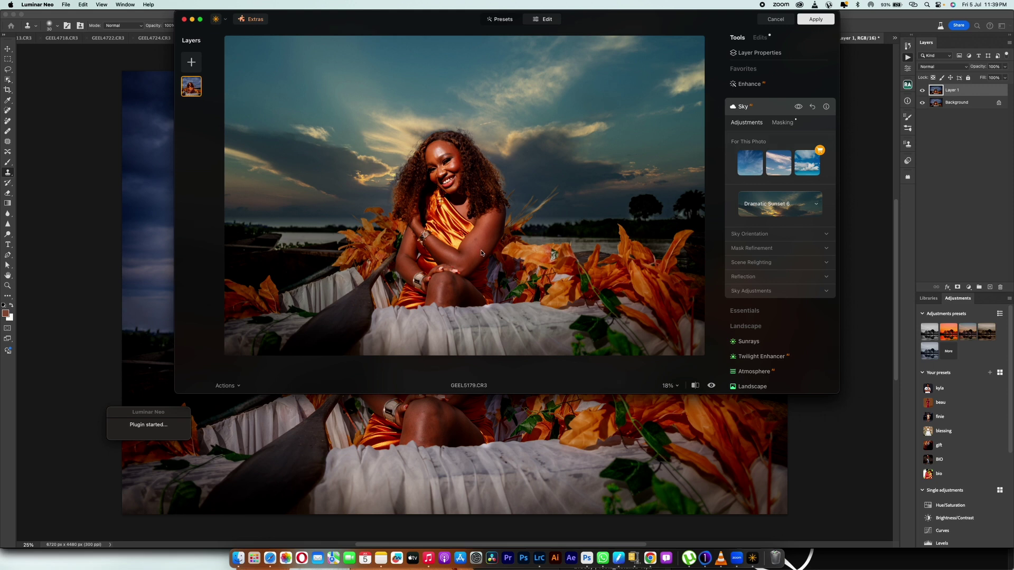
Step: Set the new sky's Defocus to 100 and refine its mask with Global 100, Close Gaps 3 and Fix Details 54
left_click(800, 291)
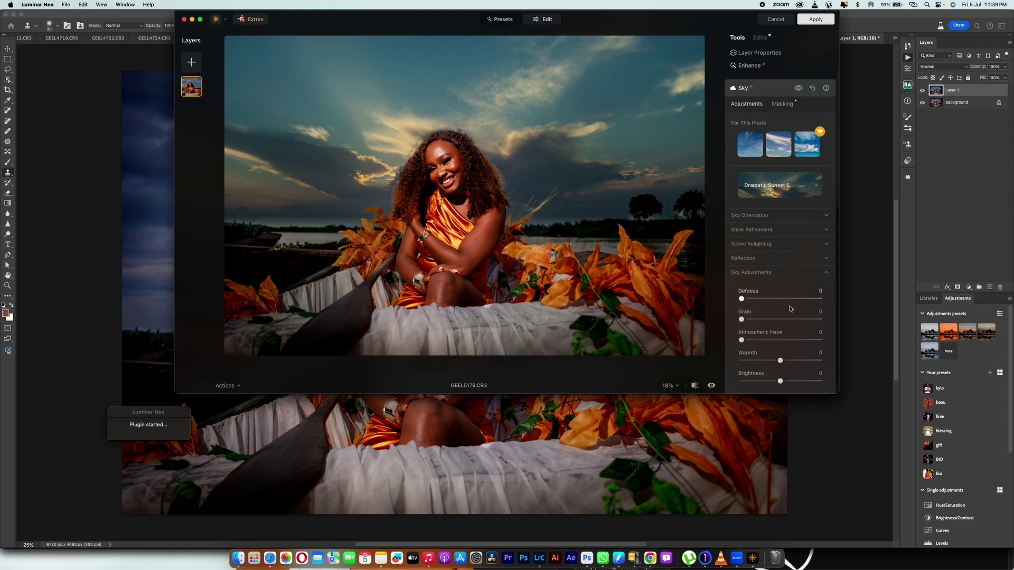
left_click_drag(741, 297, 821, 298)
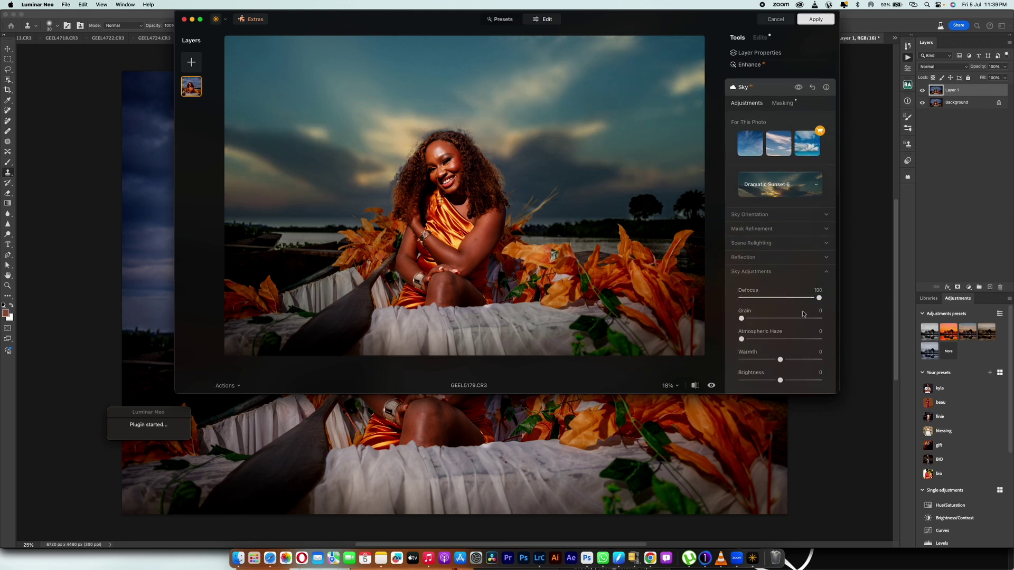
left_click(755, 232)
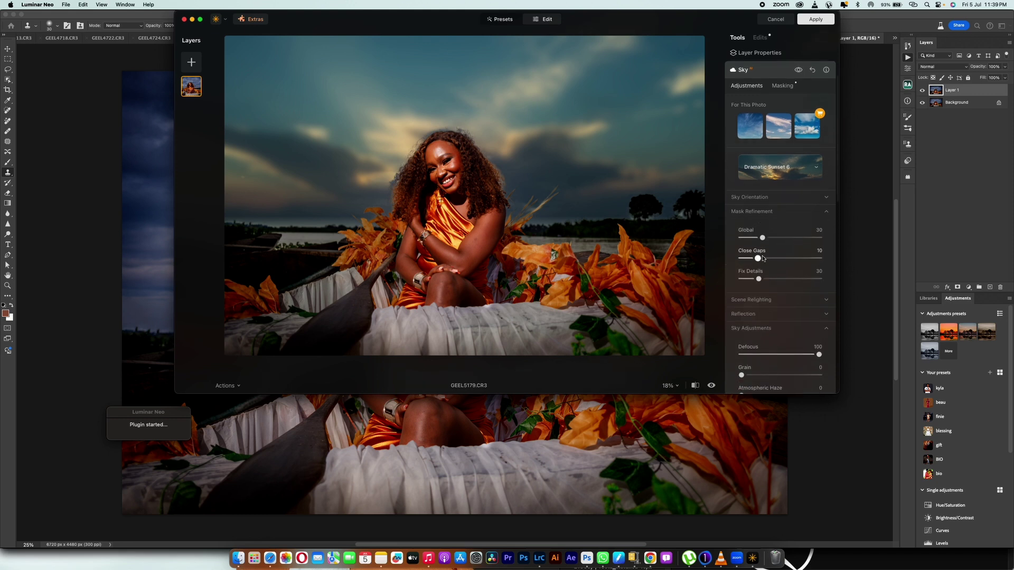
left_click_drag(755, 237, 830, 242)
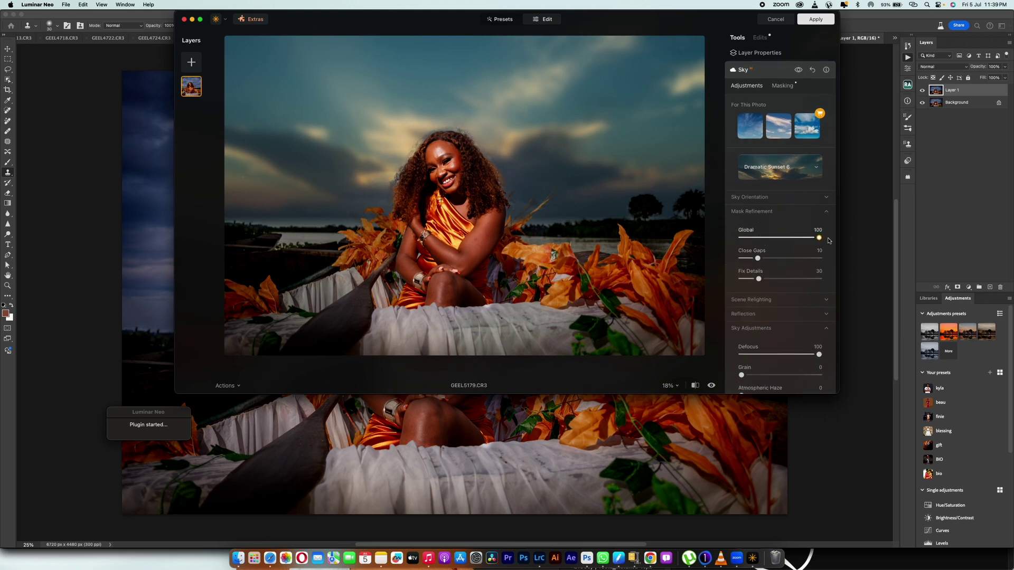
left_click_drag(757, 258, 745, 259)
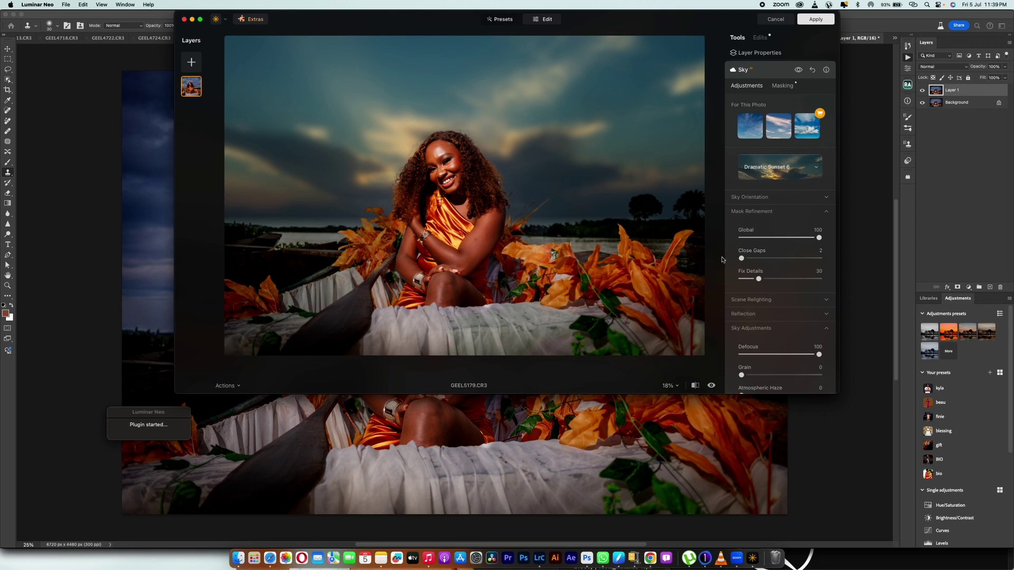
left_click_drag(741, 258, 780, 280)
Step: Try different blur strengths for the new sky, set Defocus to 5, and apply the sky replacement to the Photoshop layer
left_click_drag(818, 354, 764, 357)
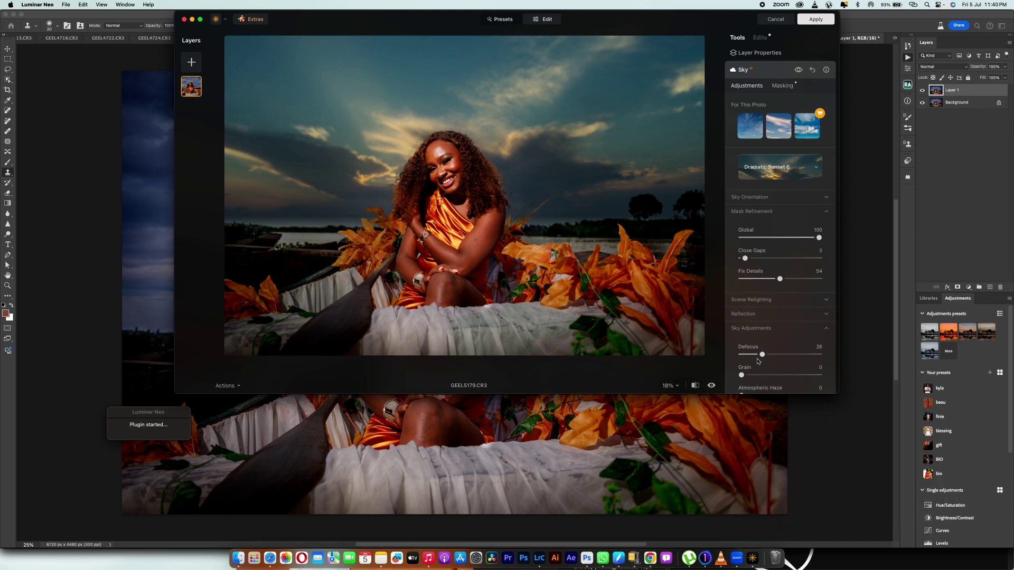
left_click_drag(760, 356, 835, 353)
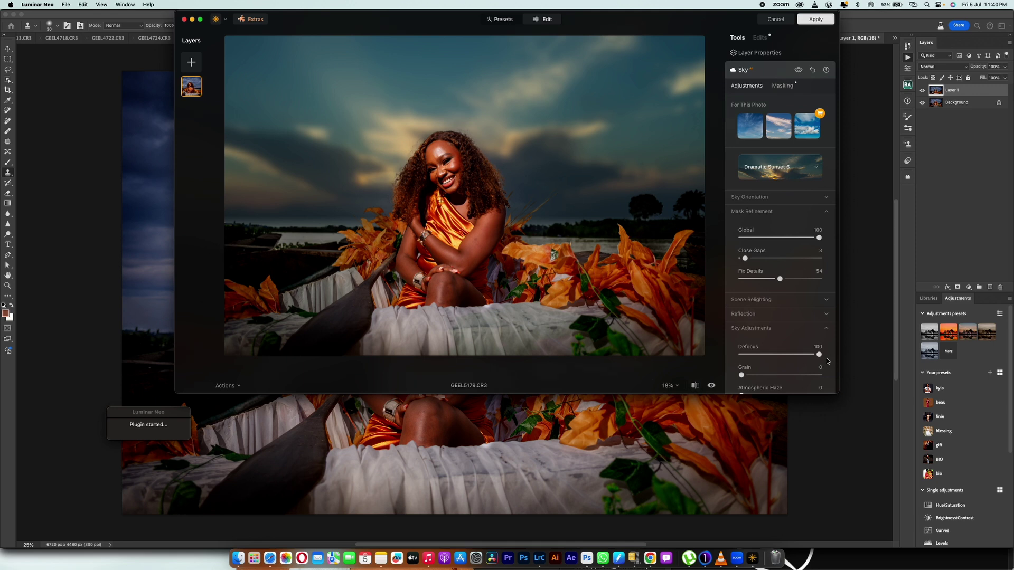
left_click_drag(820, 355, 739, 357)
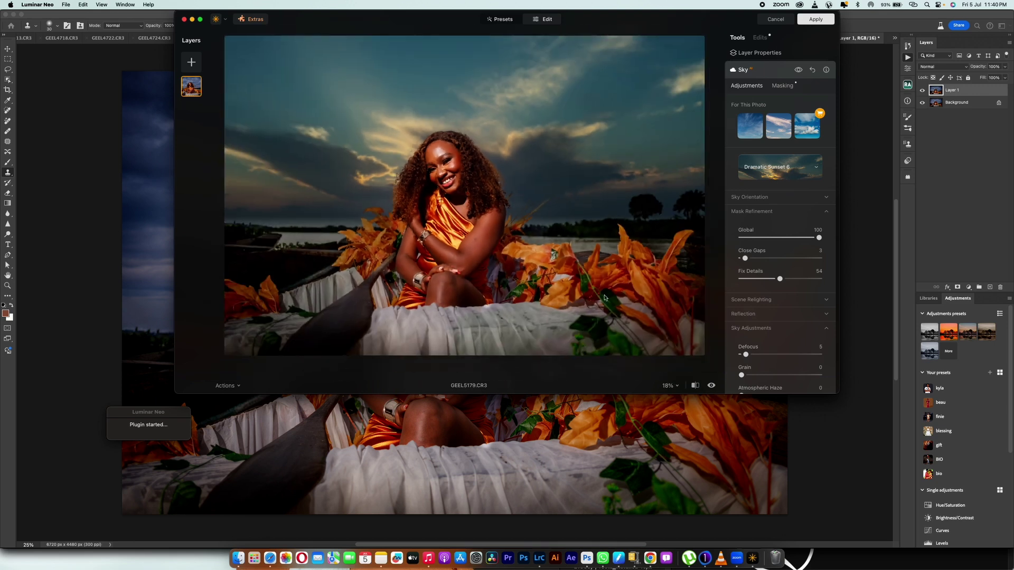
left_click(814, 20)
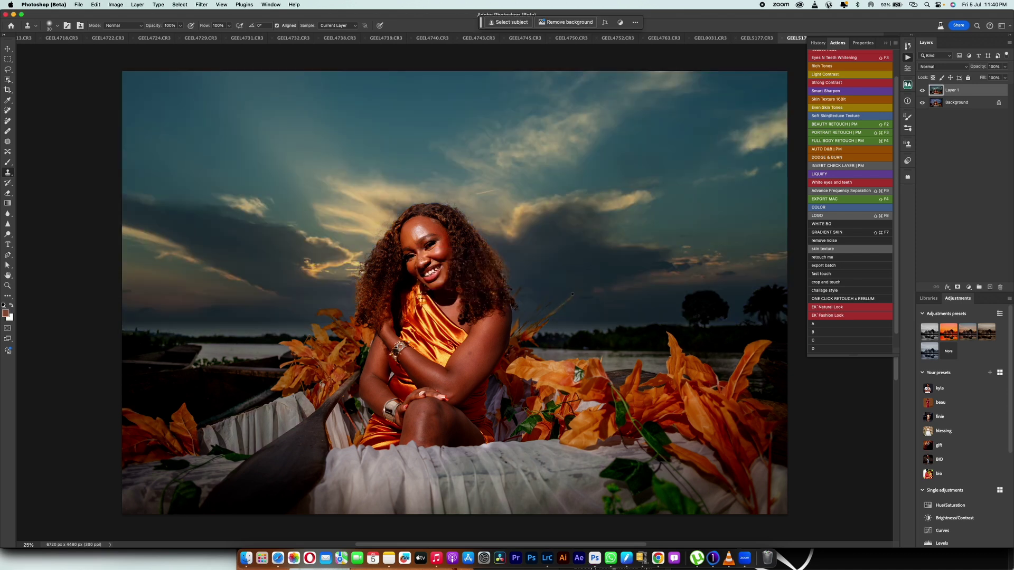
Step: Compare the portrait with and without the replaced sky by toggling the visibility of Layer 1, leaving the layer shown
scroll(591, 280, "up", 1)
scroll(560, 280, "down", 5)
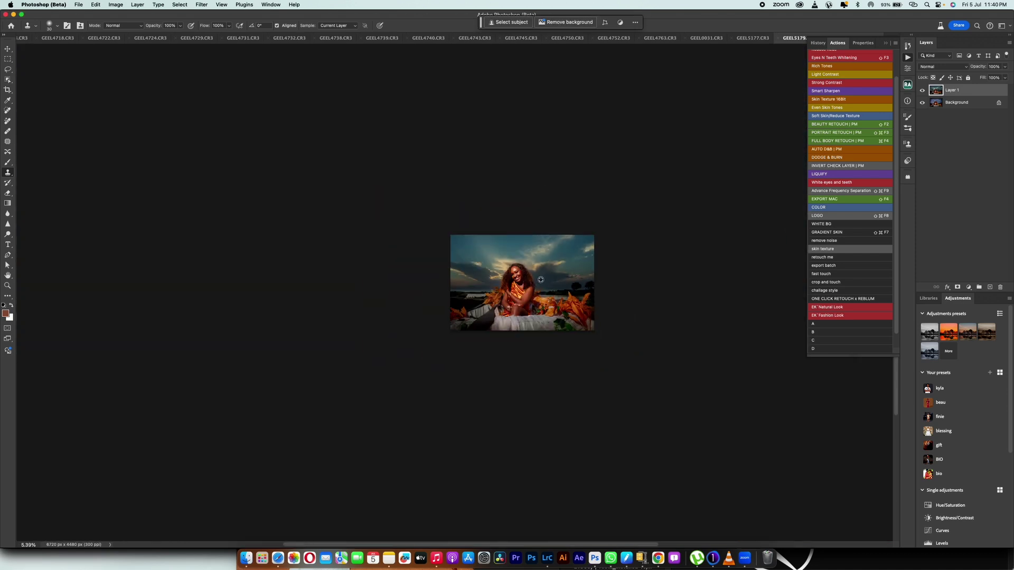
scroll(540, 279, "up", 2)
scroll(540, 279, "up", 3)
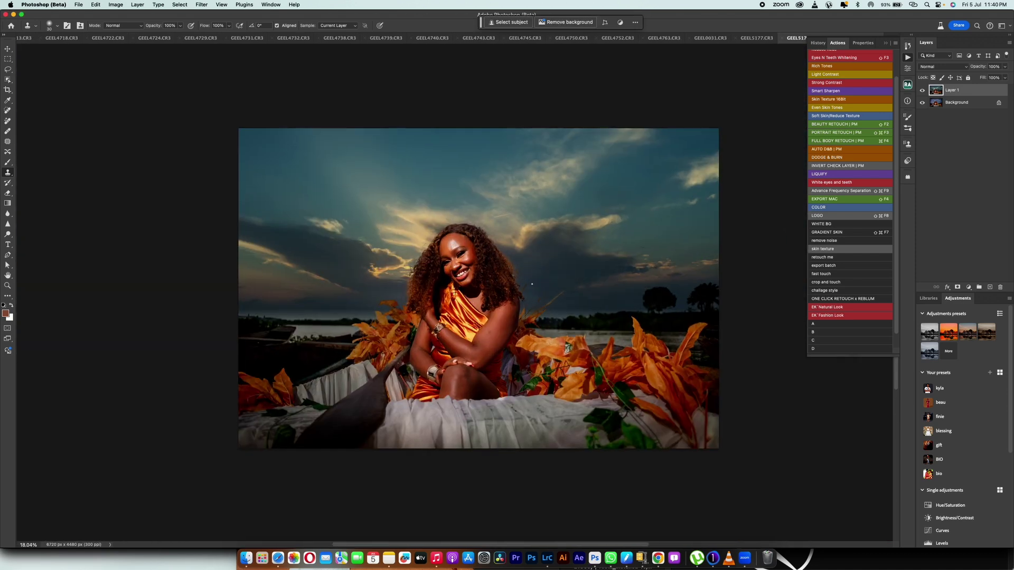
left_click_drag(524, 283, 452, 246)
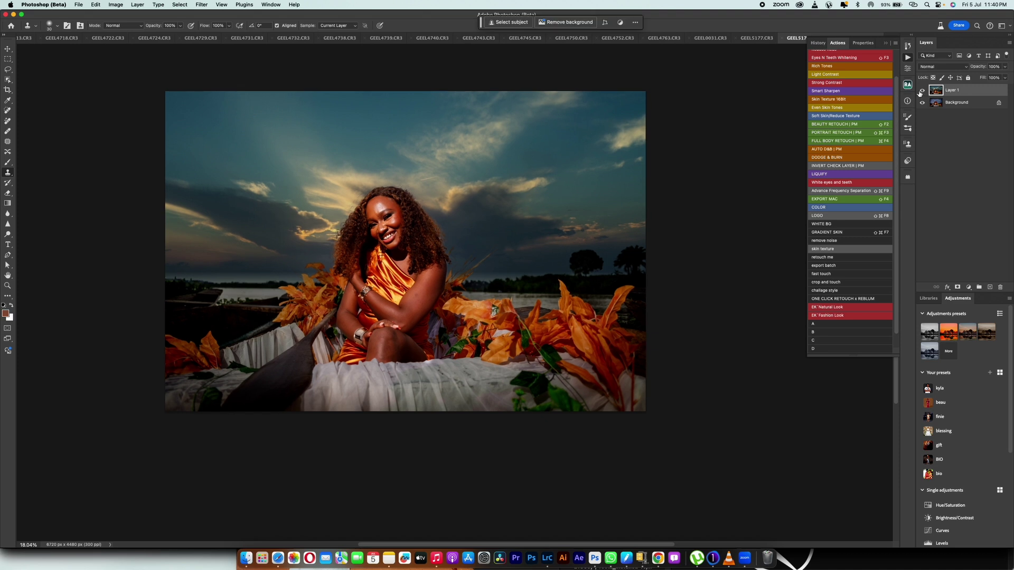
left_click(921, 91)
left_click(921, 90)
left_click(921, 91)
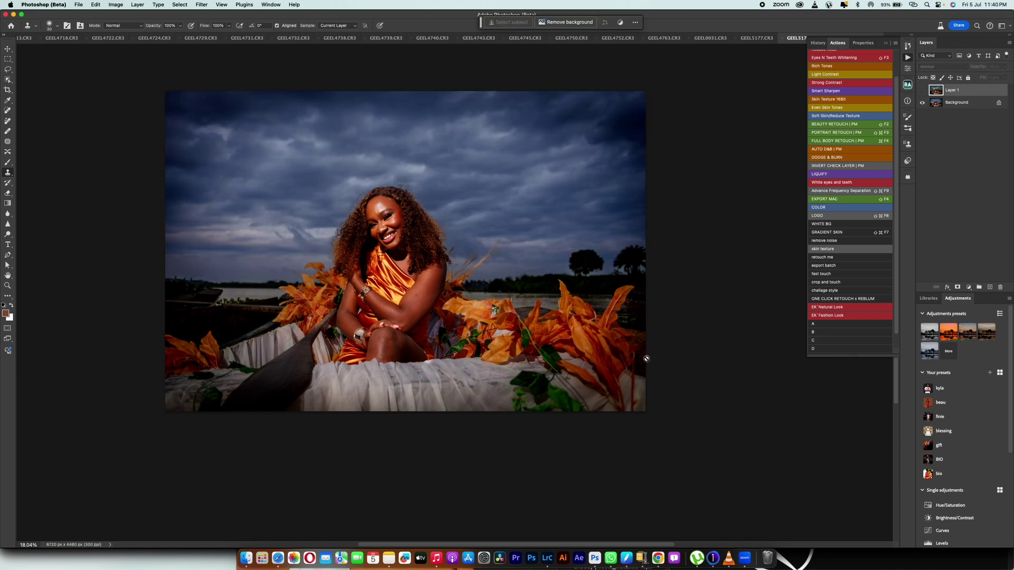
left_click(921, 91)
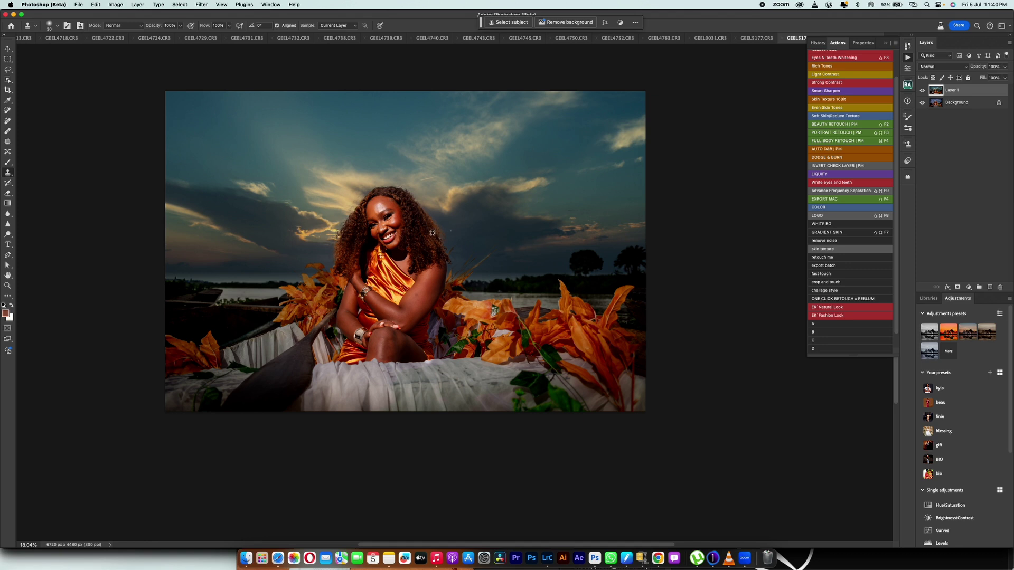
scroll(432, 233, "up", 5)
scroll(431, 232, "down", 8)
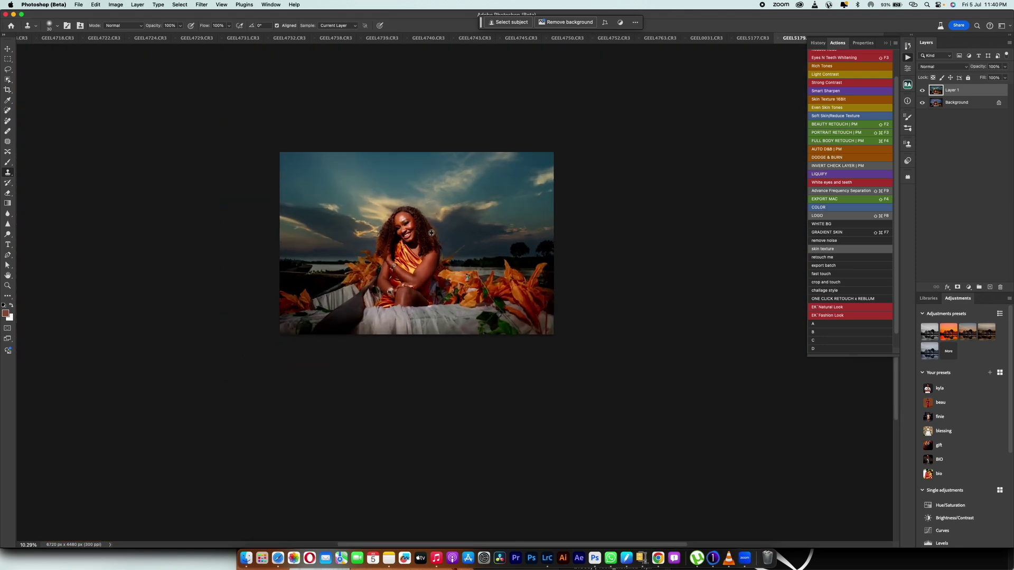
scroll(432, 232, "up", 3)
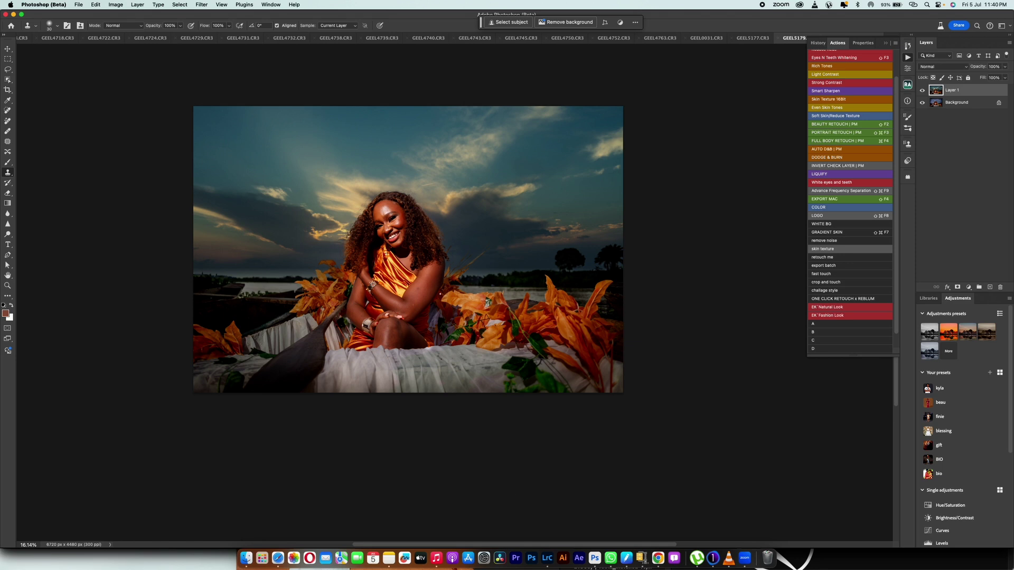
scroll(476, 232, "up", 5)
scroll(475, 232, "down", 6)
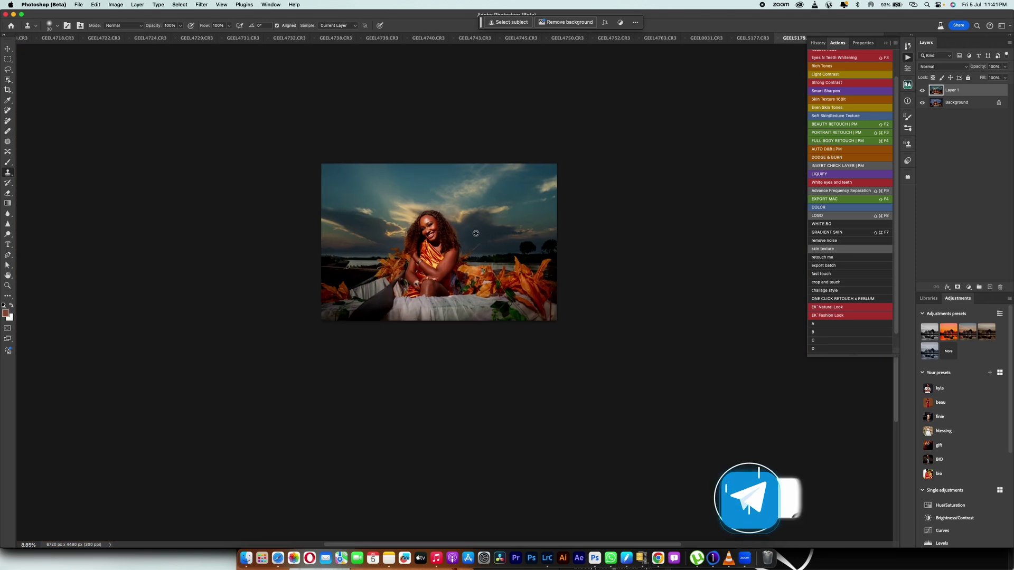
scroll(476, 232, "up", 4)
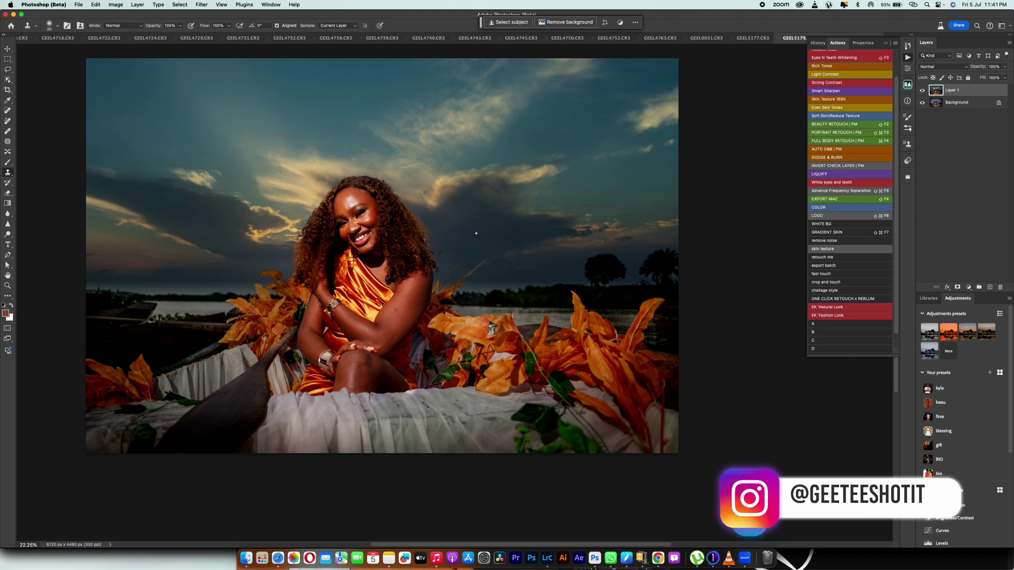
left_click_drag(450, 256, 507, 283)
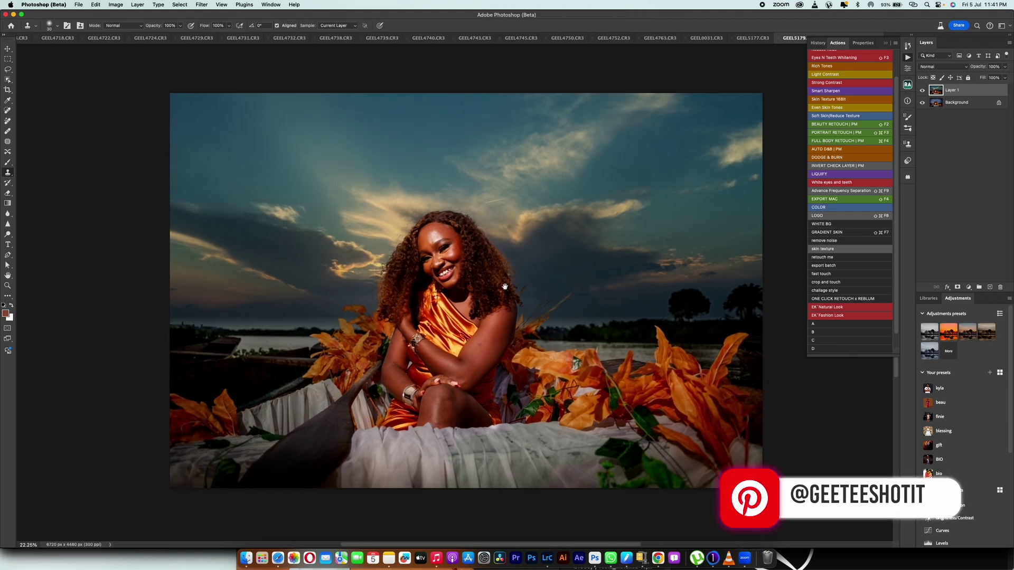
scroll(447, 264, "up", 3)
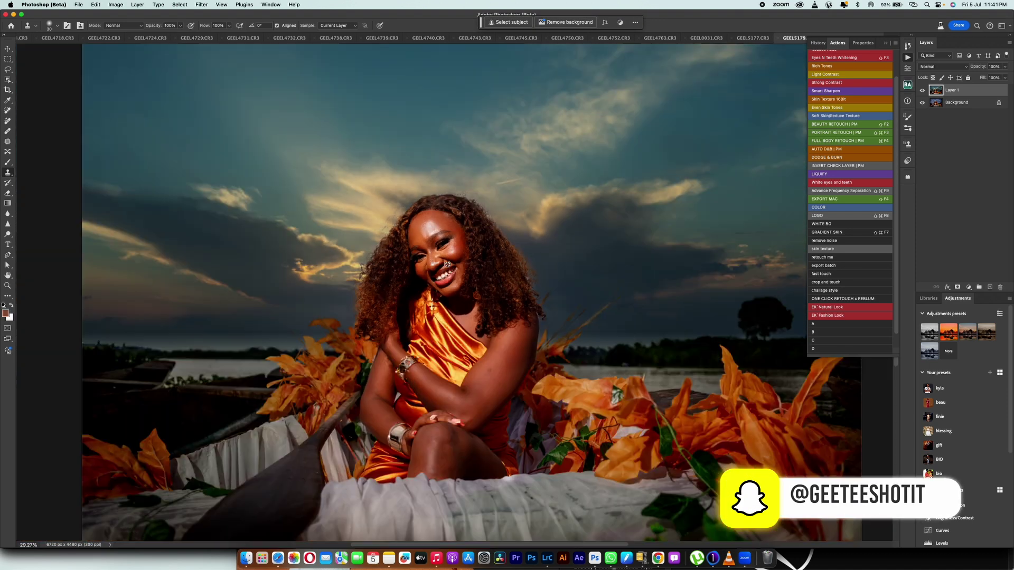
scroll(447, 264, "down", 4)
scroll(448, 264, "up", 4)
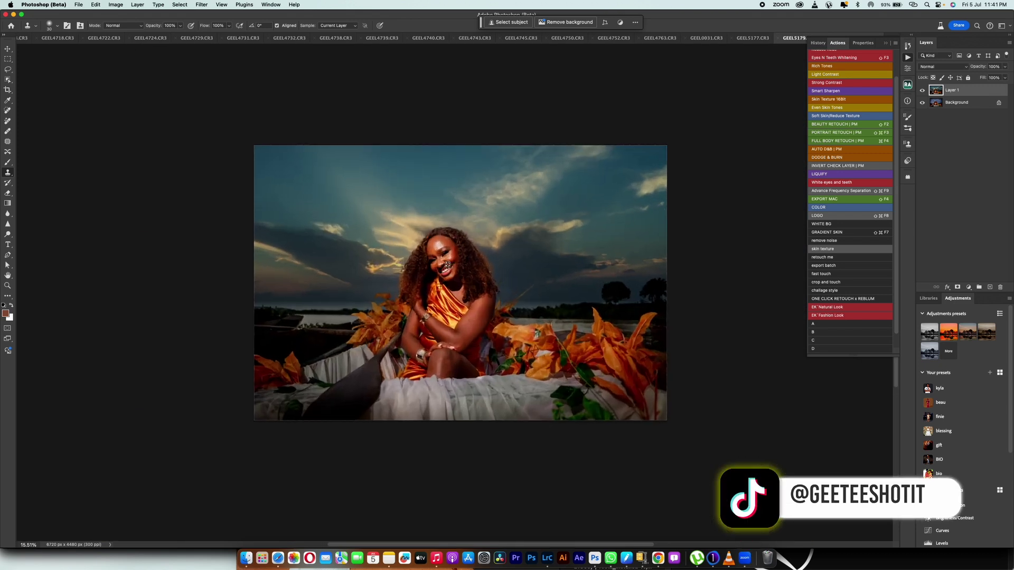
scroll(447, 264, "up", 1)
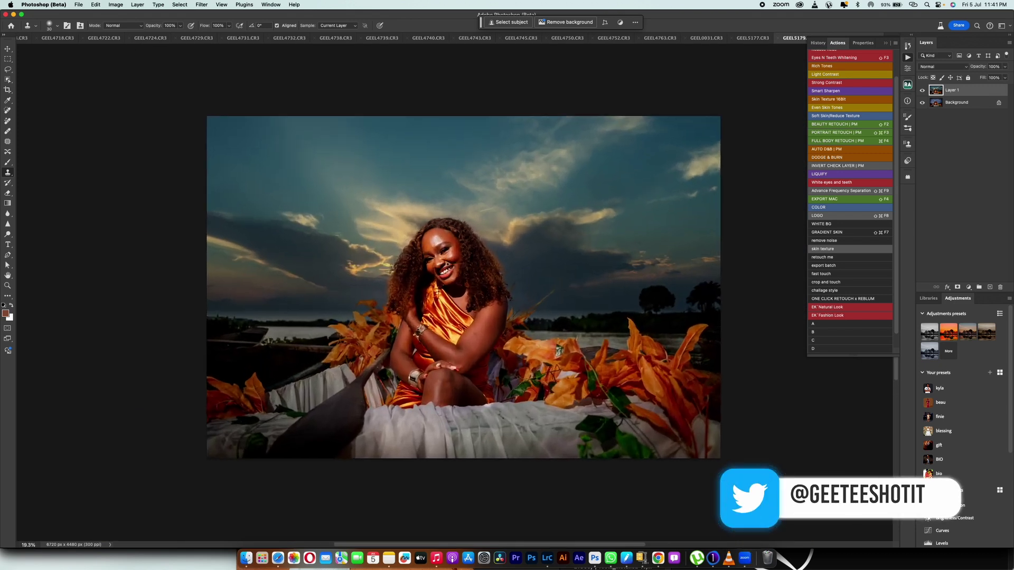